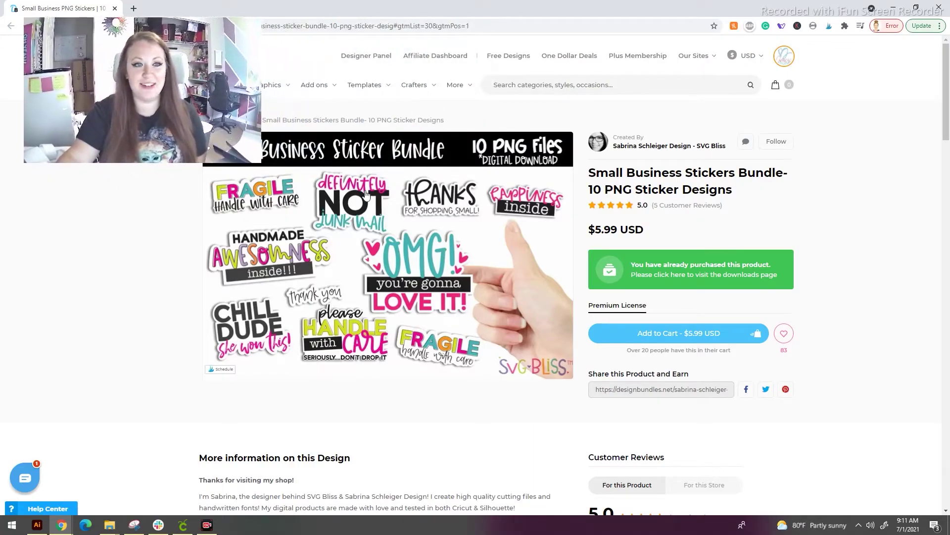
- Move around the Small Business Stickers Bundle product page on Design Bundles
drag(261, 163, 212, 134)
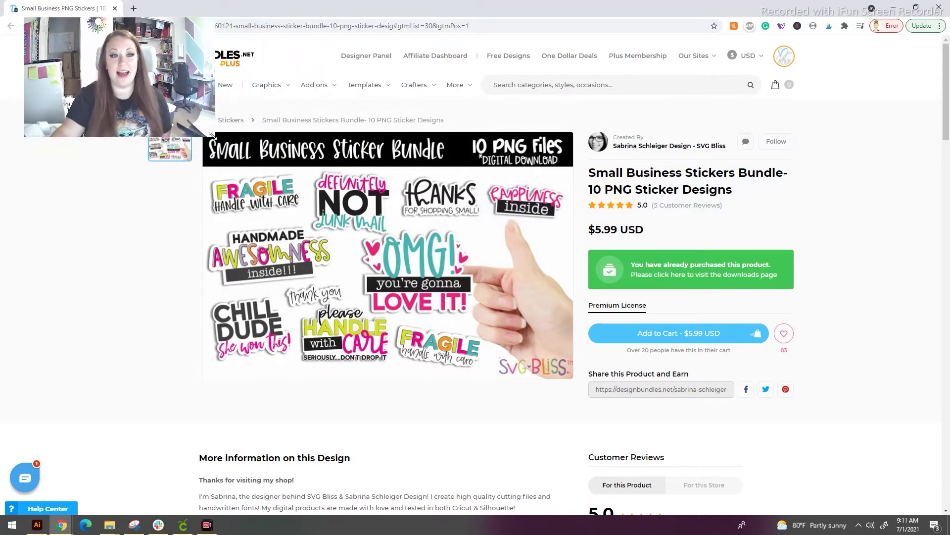
drag(145, 84, 126, 71)
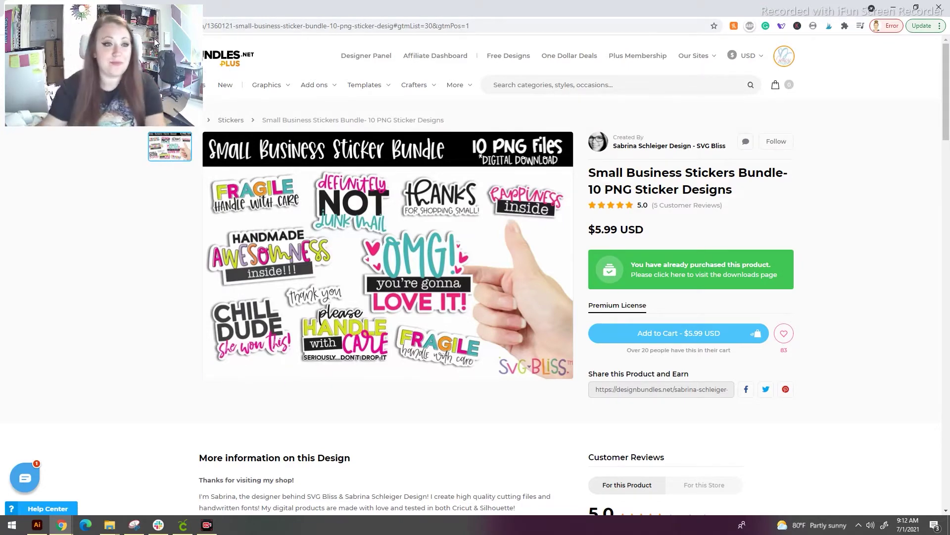
drag(183, 18, 190, 386)
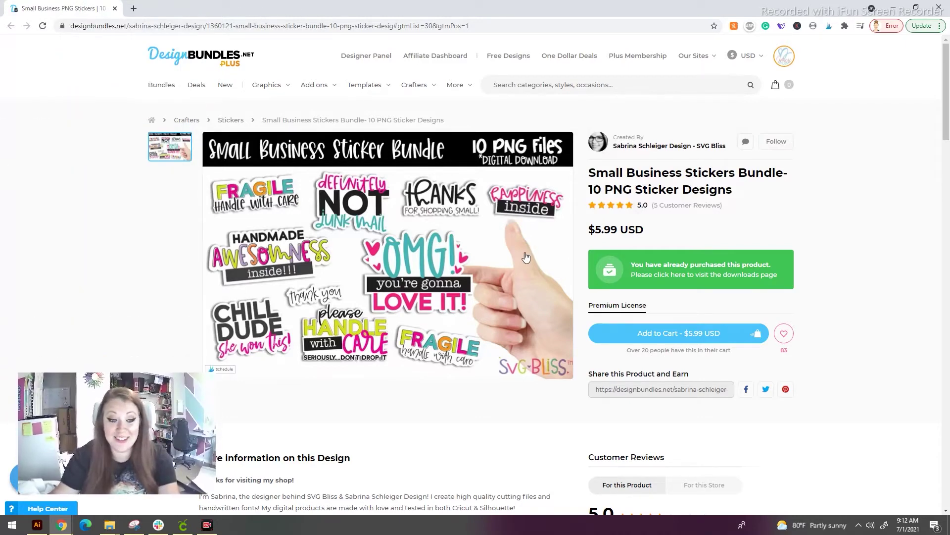
- Load canva.com in a new browser tab
click(134, 8)
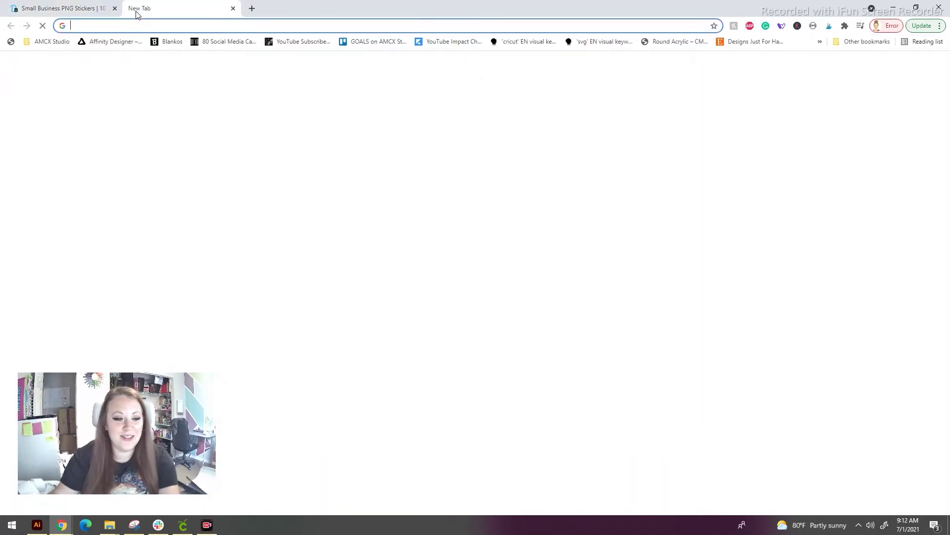
text(canva.com)
key(Return)
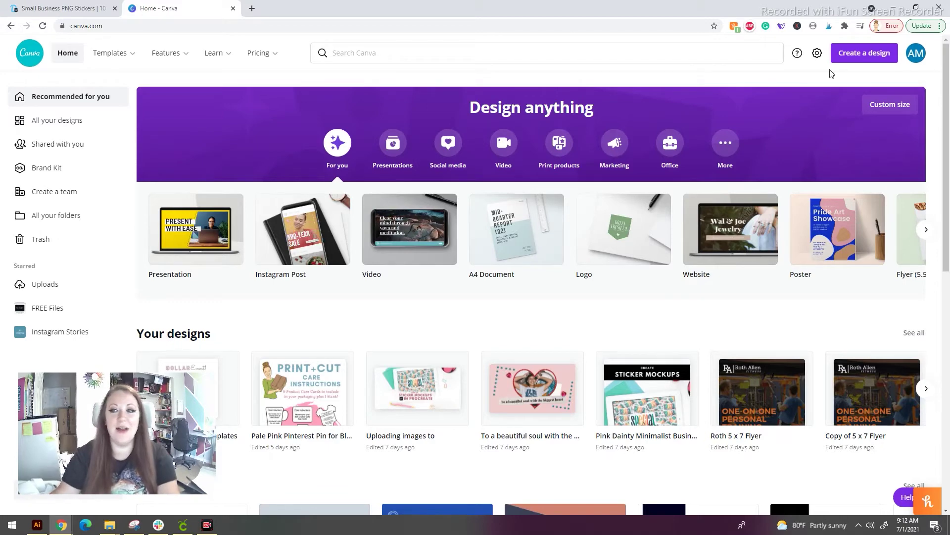
- Create a custom-size 9.25 × 6.75 in design, then switch to the sticker folder
click(856, 58)
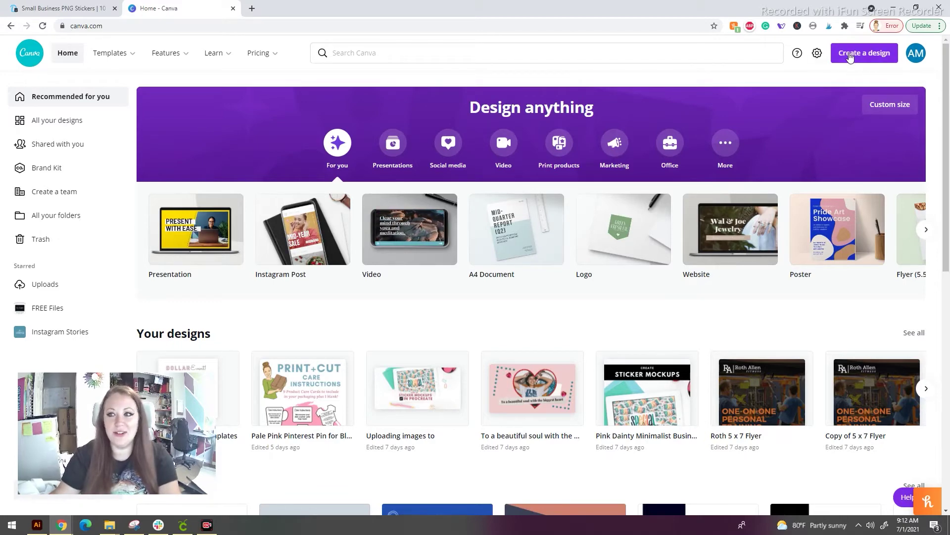
click(759, 320)
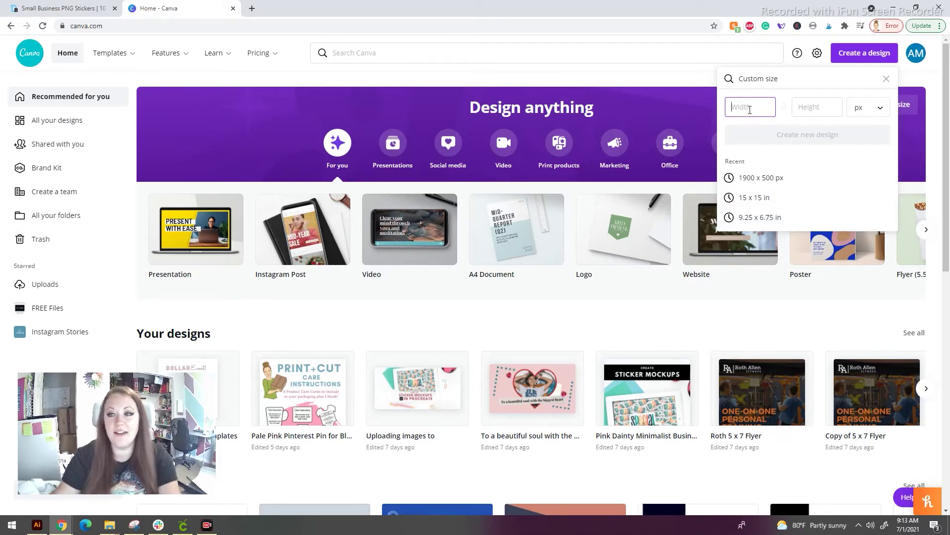
click(765, 218)
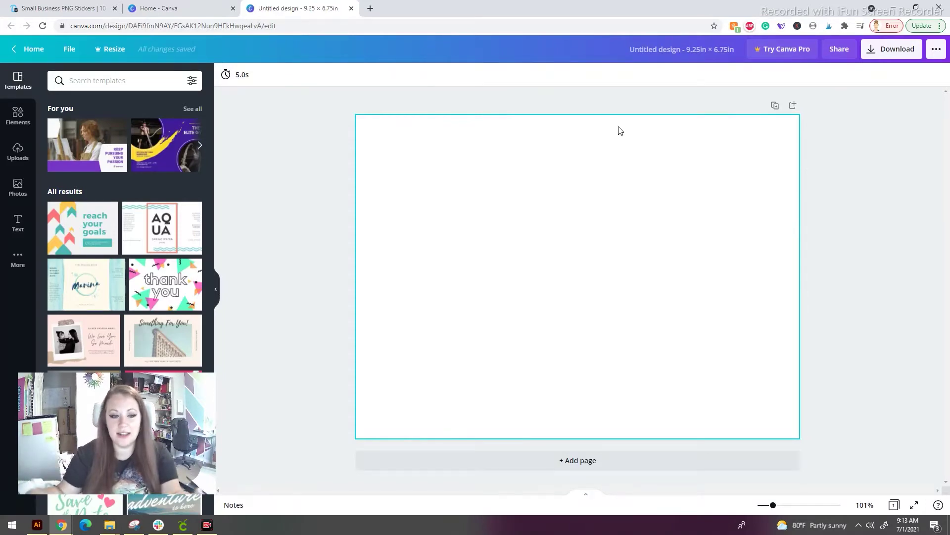
mouse_move(109, 524)
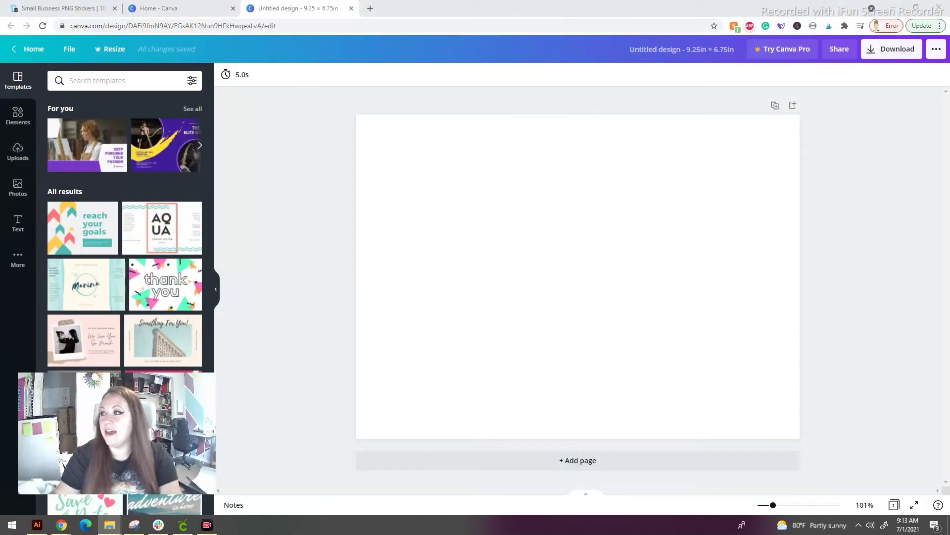
key(alt+Tab)
- Enlarge the SVGBliss-Sm bus stickers folder, then move it aside to reveal Canva
drag(510, 57, 475, 4)
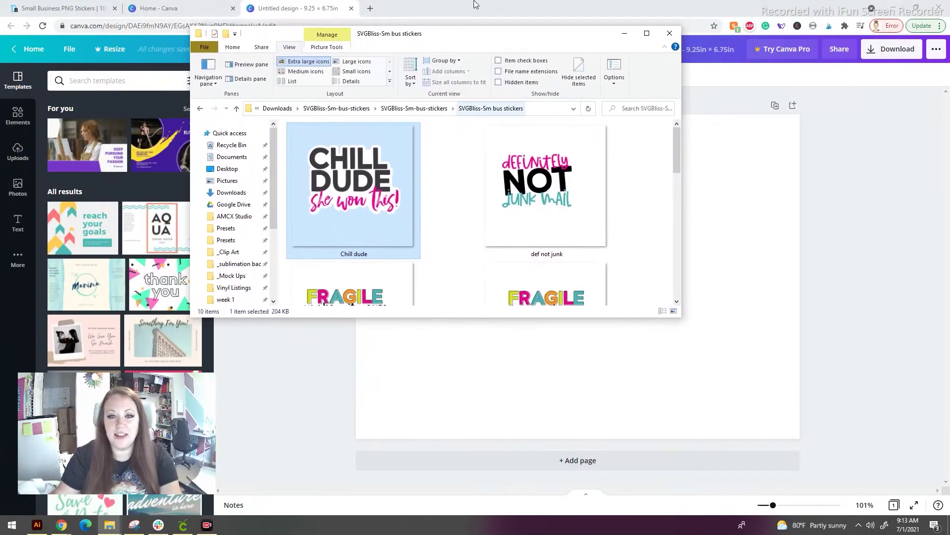
double_click(483, 34)
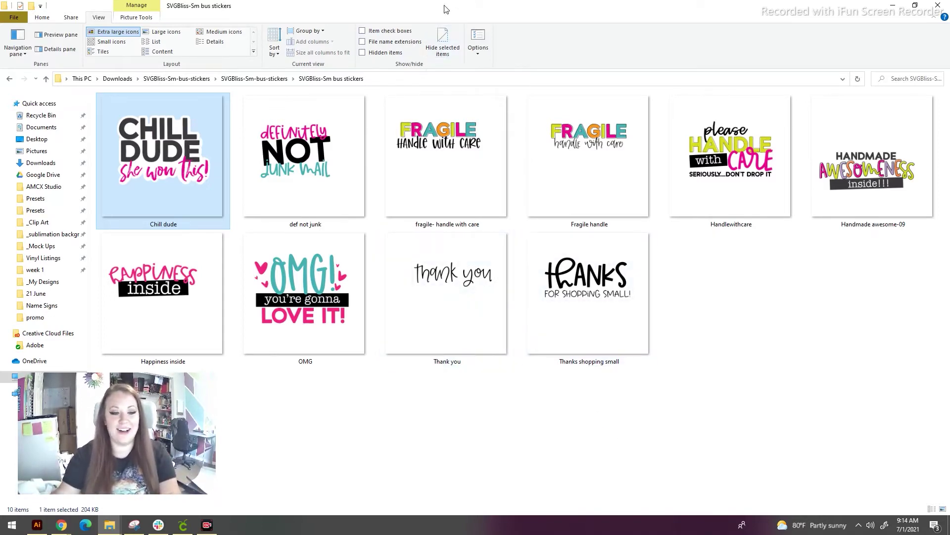
drag(451, 6, 949, 119)
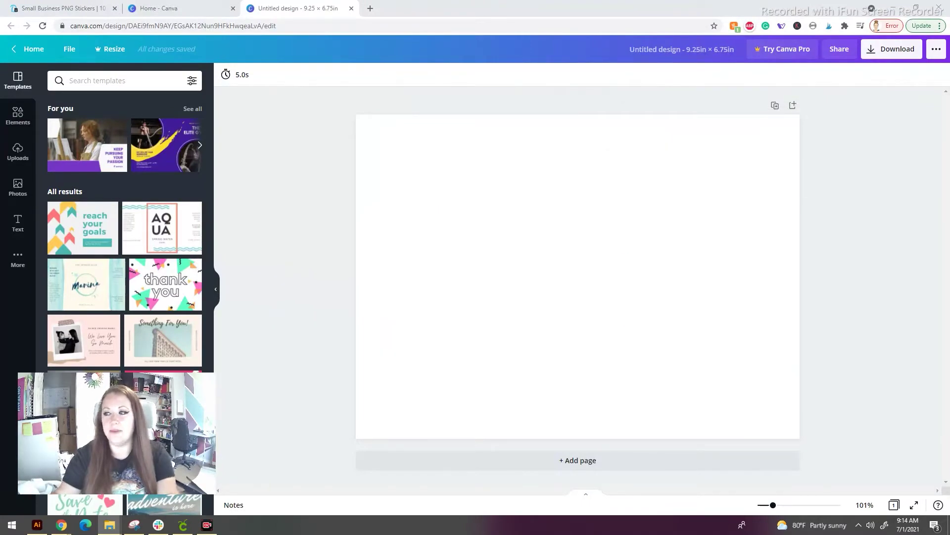
- Drop the sticker PNGs onto the page, shrink and centre the pile, and place Thanks top-left
drag(949, 119, 484, 259)
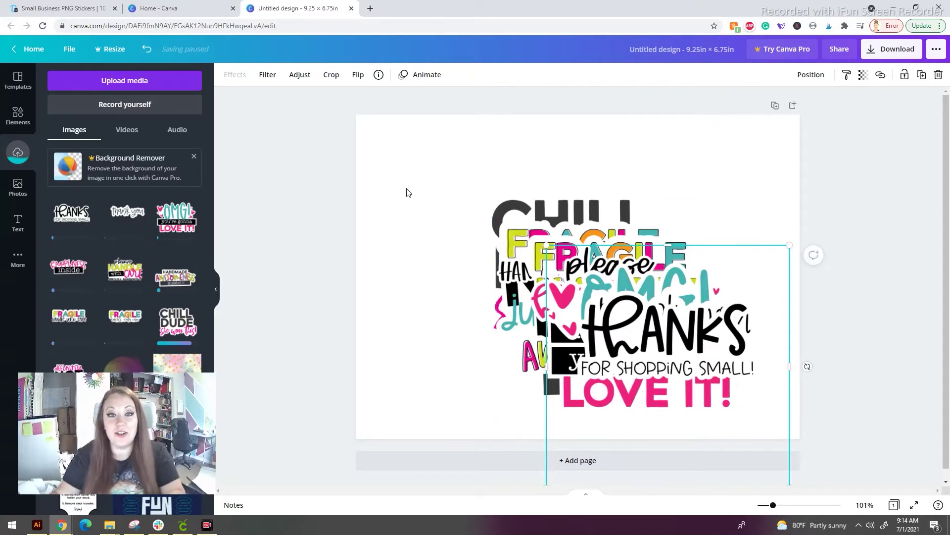
drag(406, 192, 780, 440)
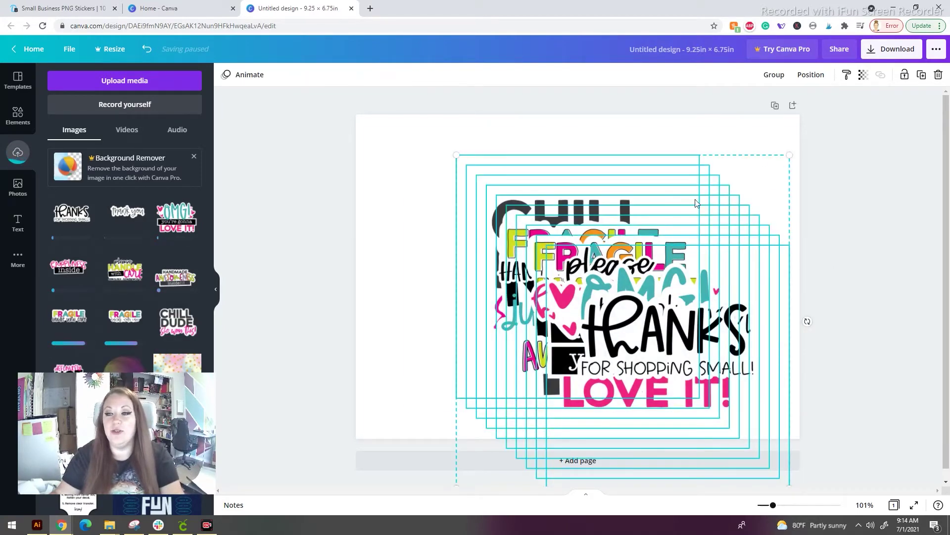
drag(790, 155, 606, 285)
drag(573, 394, 420, 170)
click(813, 263)
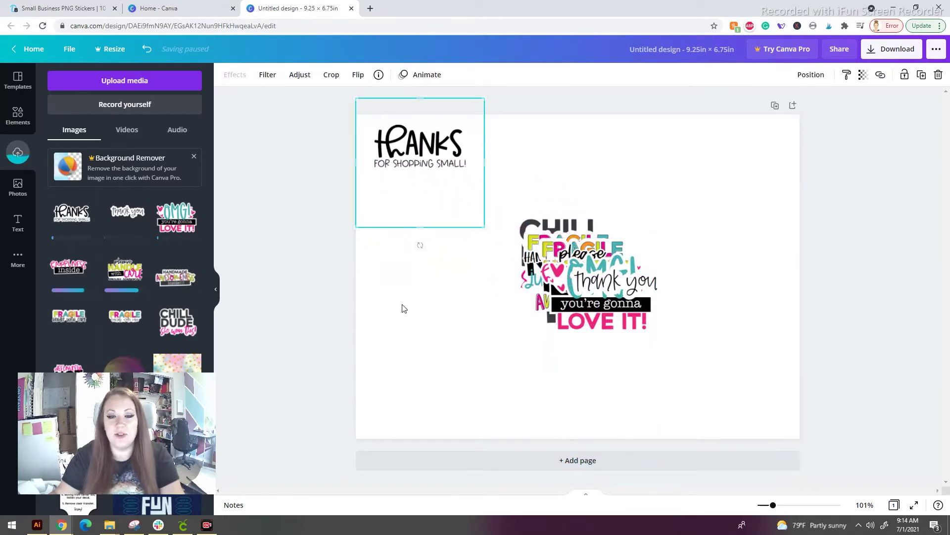
click(698, 216)
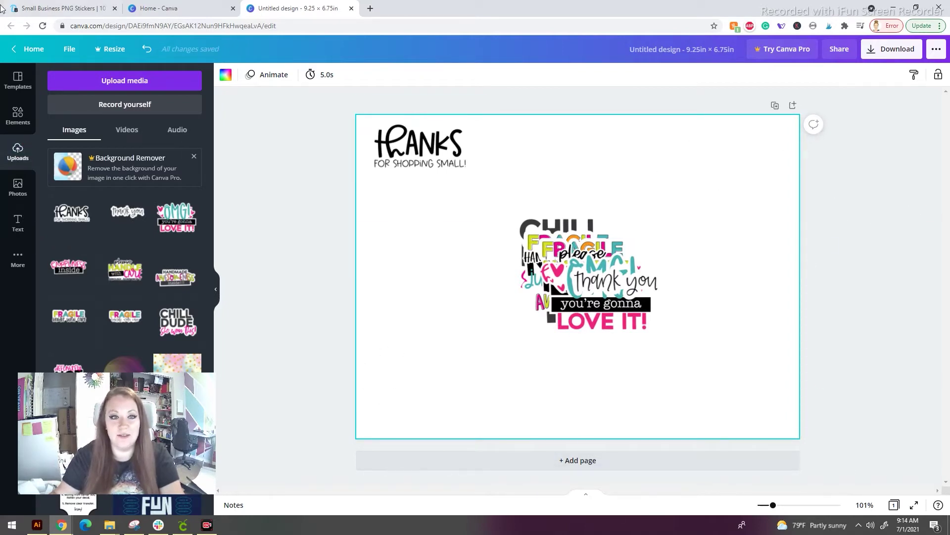
- Set the page background to light grey and nudge the Thanks sticker into the corner
click(224, 76)
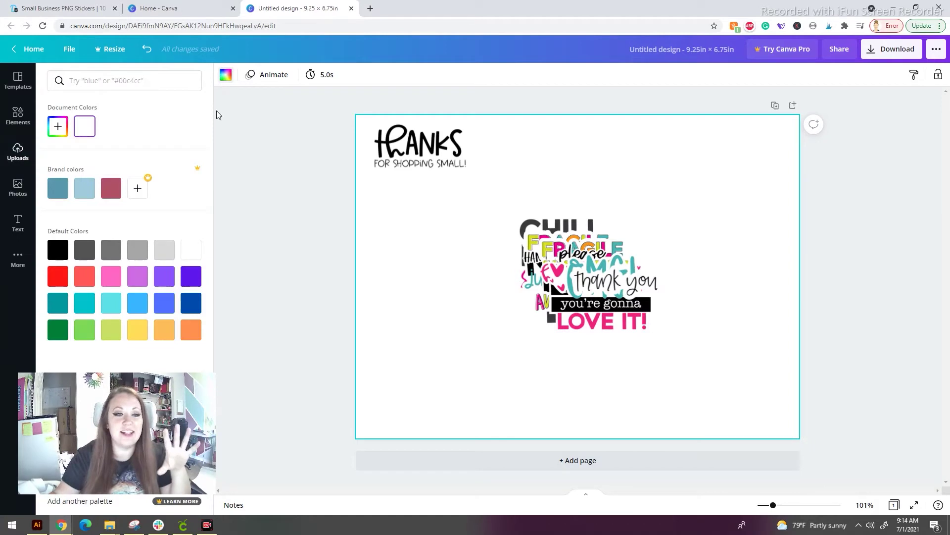
click(164, 250)
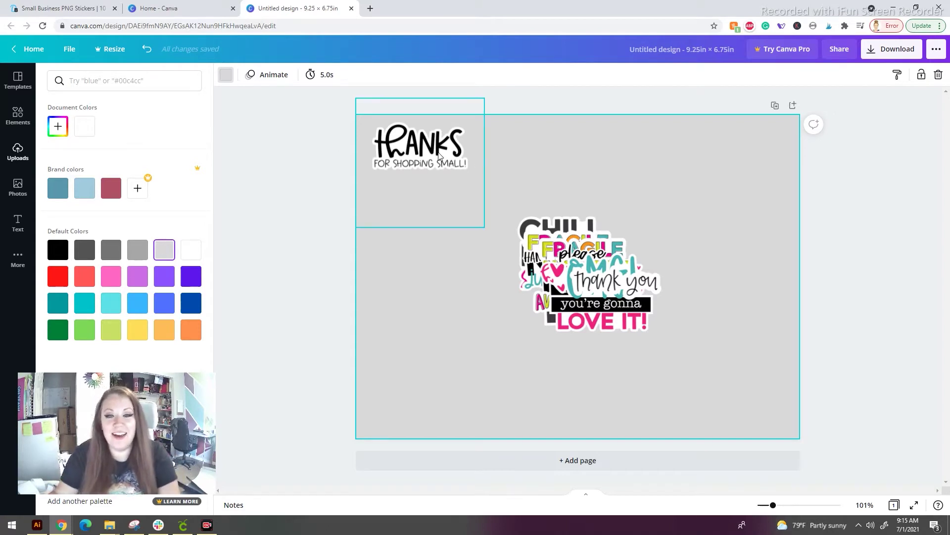
drag(439, 152, 432, 156)
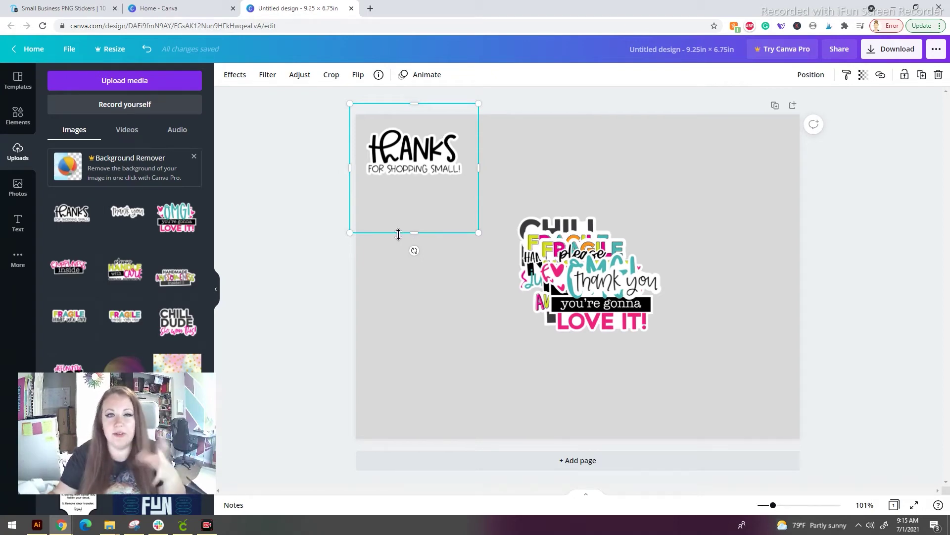
- Crop the empty space from all four sides of the Thanks sticker
drag(419, 236, 430, 178)
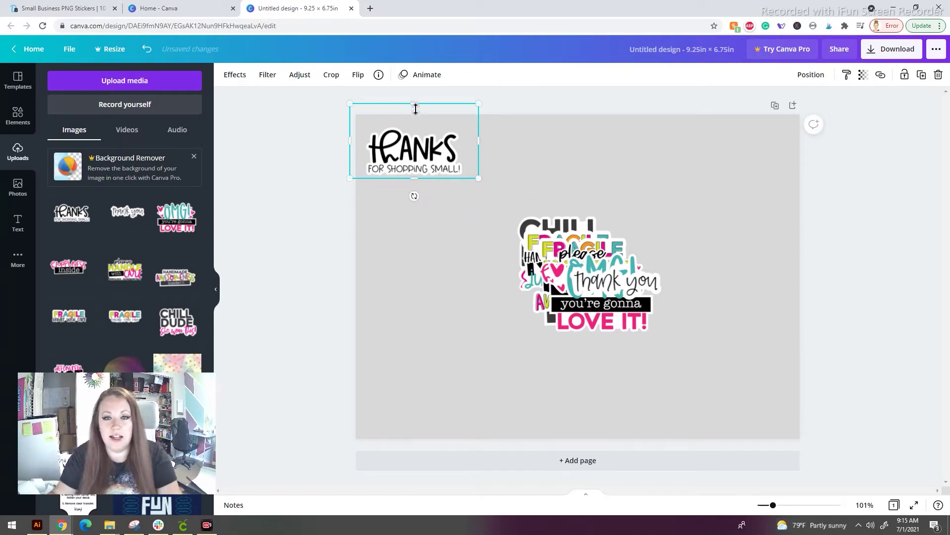
drag(415, 108, 416, 122)
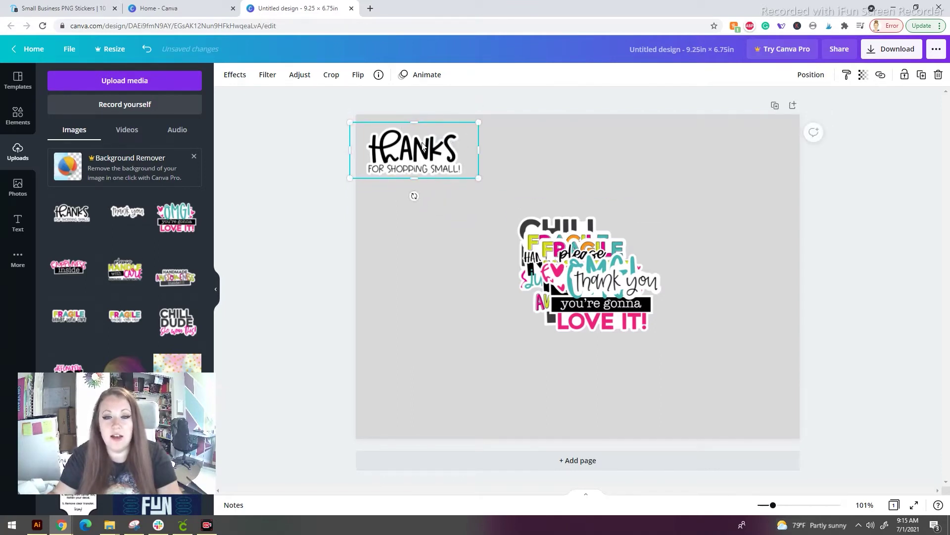
drag(478, 151, 470, 153)
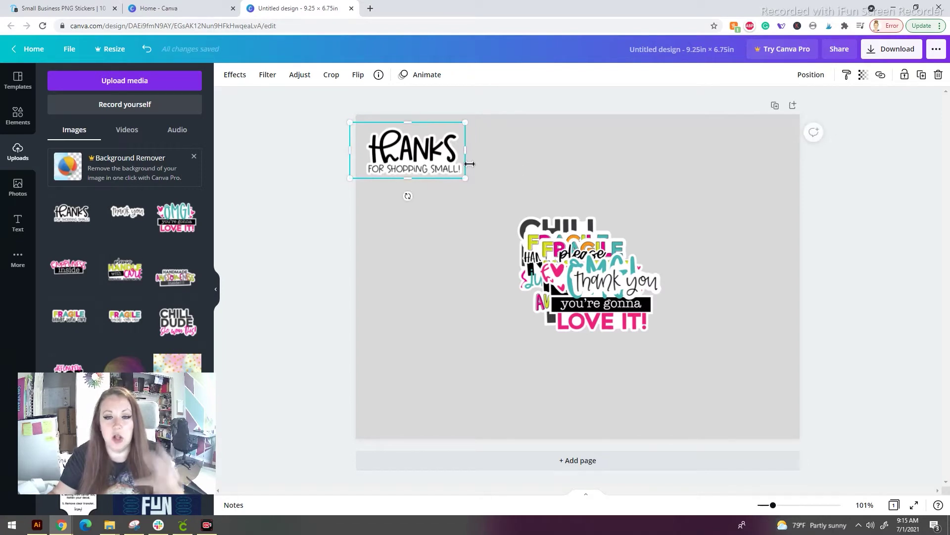
drag(355, 150, 365, 151)
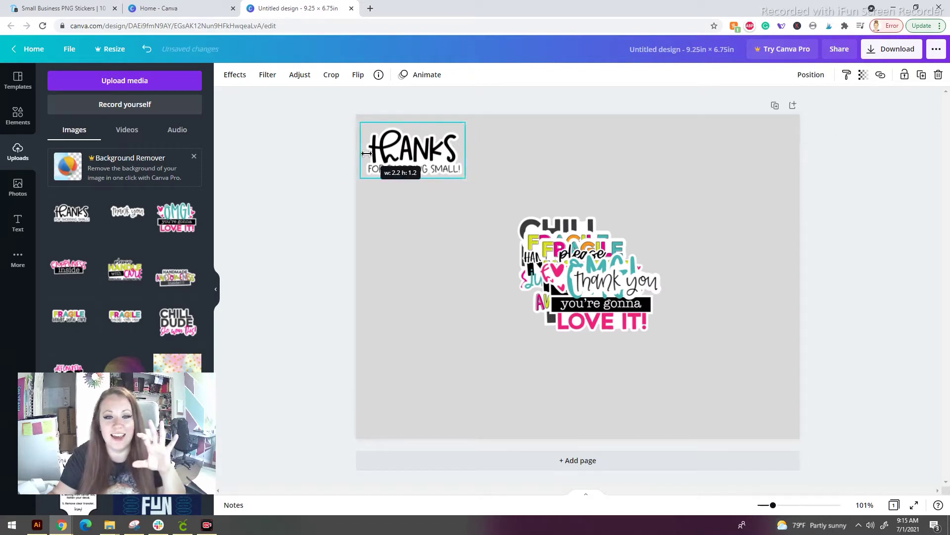
- Trim the thank you sticker, place it under Thanks, and pull OMG out
click(616, 280)
drag(616, 281, 448, 251)
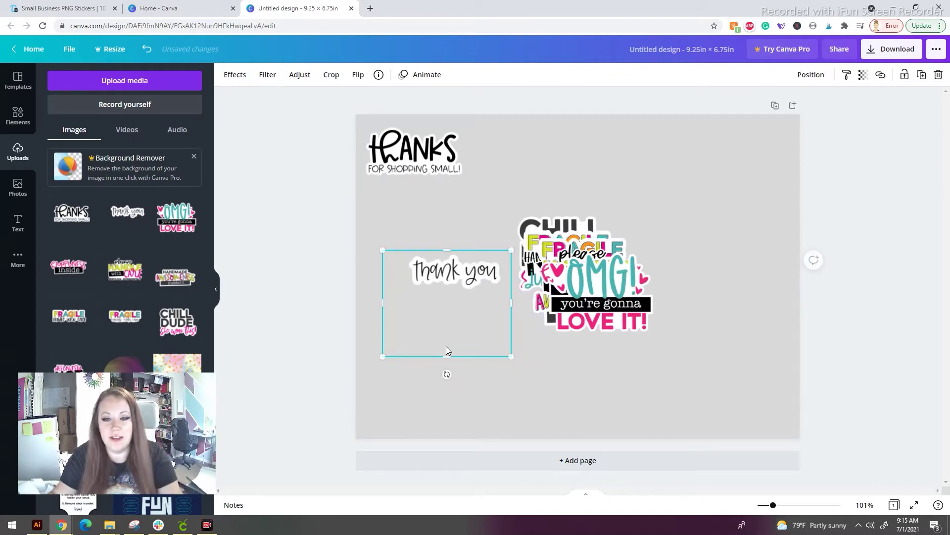
drag(447, 356, 458, 291)
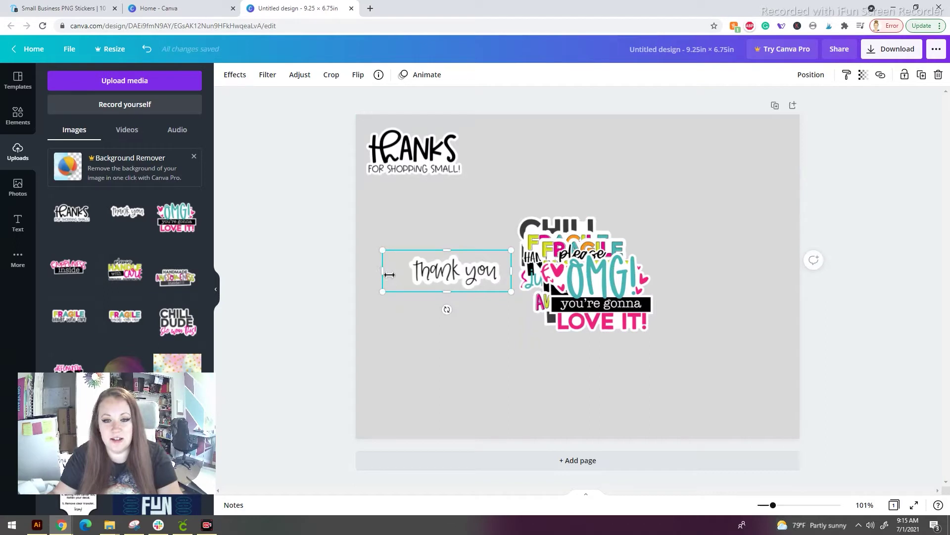
drag(390, 275, 407, 271)
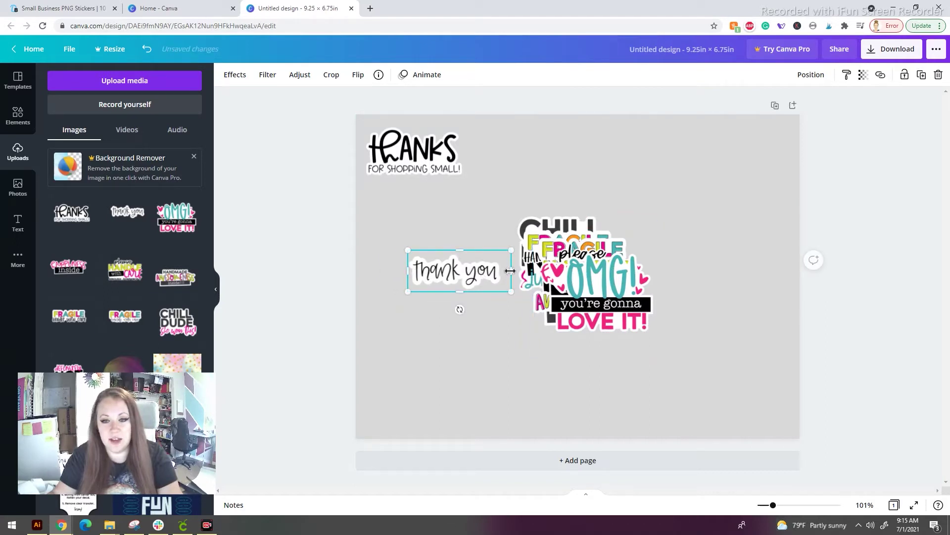
drag(510, 271, 506, 271)
drag(408, 273, 375, 191)
drag(572, 271, 411, 311)
- Crop the OMG sticker's frame on all sides and move it under thank you
drag(435, 275, 436, 286)
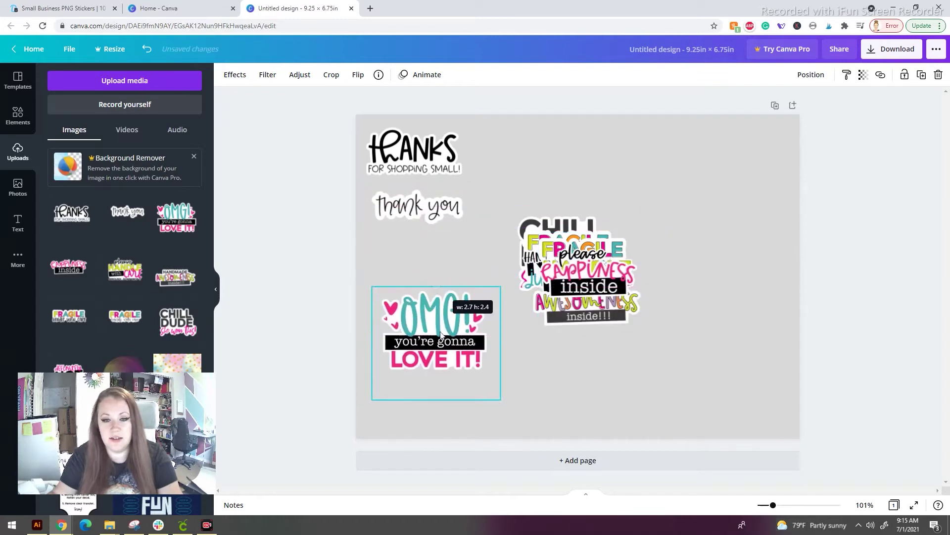
drag(436, 399, 437, 371)
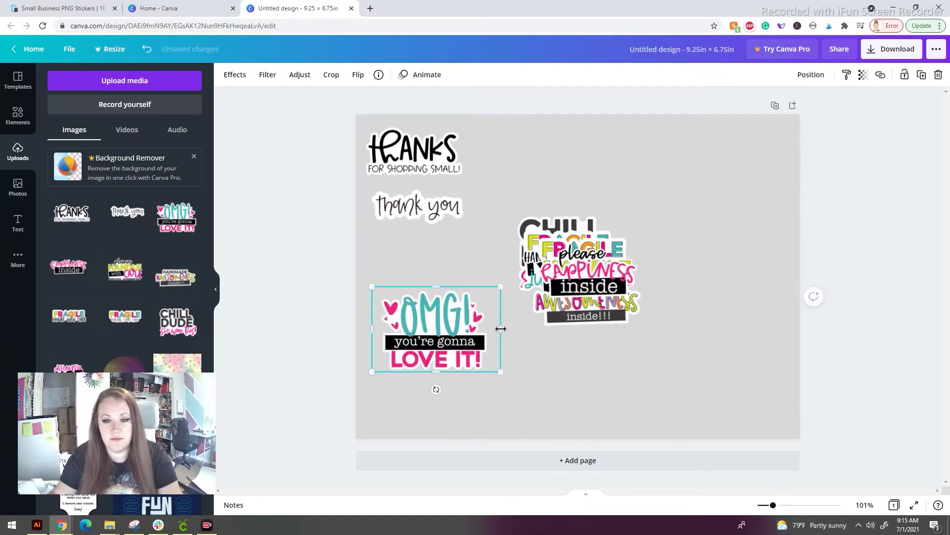
drag(501, 329, 490, 329)
drag(373, 329, 378, 328)
drag(459, 319, 449, 263)
- Pull the happiness inside sticker to the lower left and crop its frame
drag(589, 286, 417, 395)
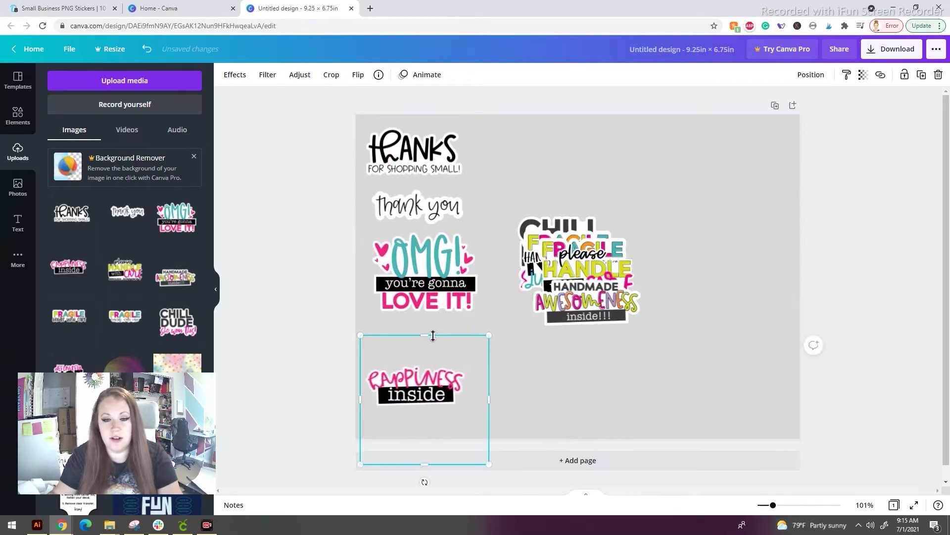
drag(433, 336, 433, 358)
drag(425, 459, 429, 411)
drag(490, 394, 458, 358)
- Pull out HANDMADE AWESOMENESS, crop its frame, and move it to the page top
drag(602, 264, 738, 147)
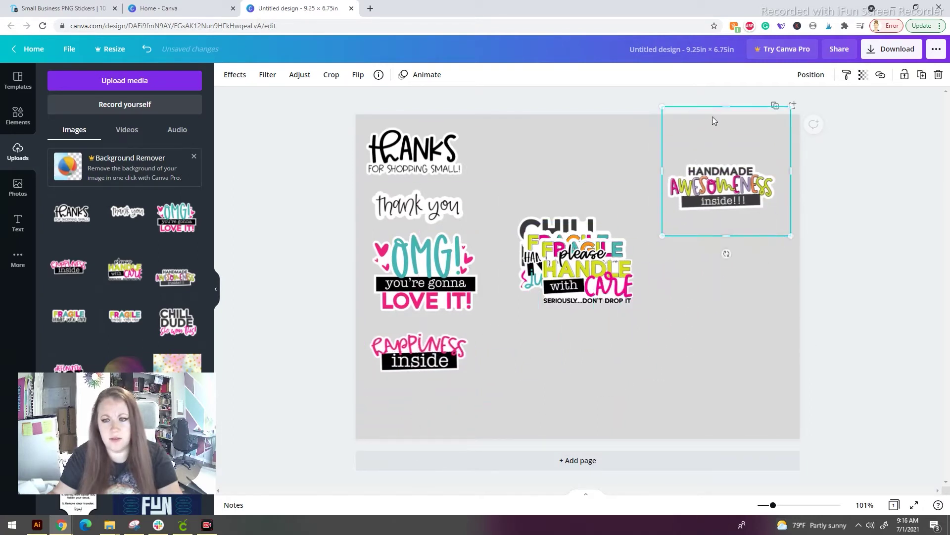
drag(727, 108, 731, 166)
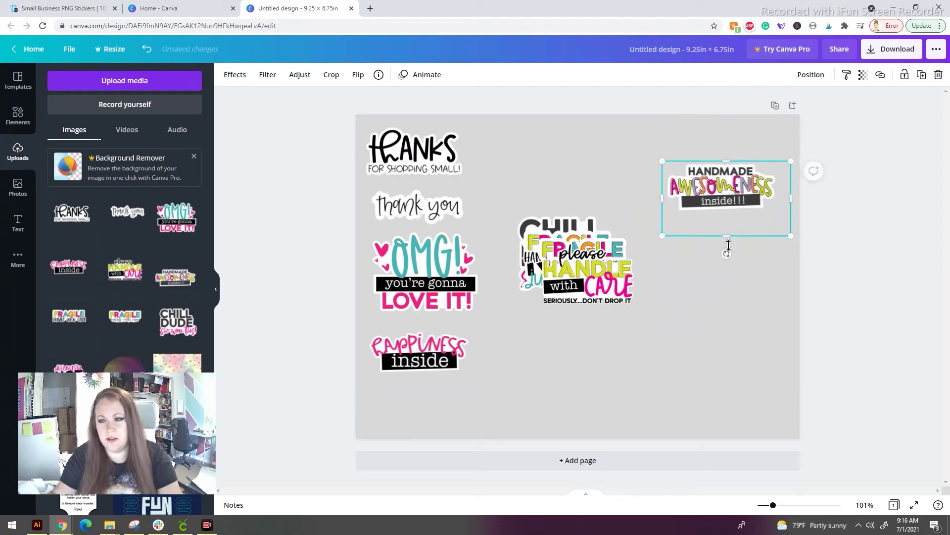
drag(727, 236, 726, 212)
drag(793, 187, 594, 150)
- Trim the please HANDLE with CARE sticker's frame and place it upper right
drag(586, 274, 719, 195)
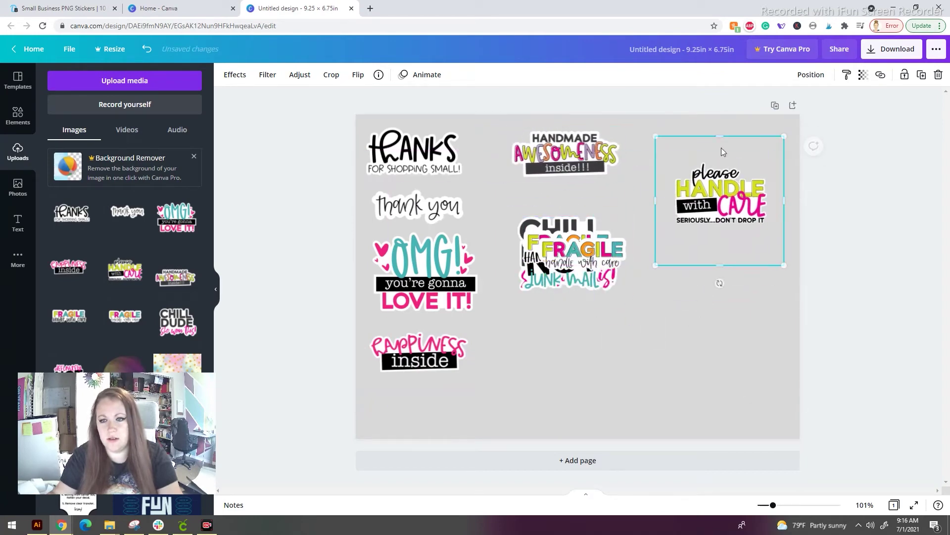
drag(720, 137, 720, 161)
drag(719, 266, 717, 228)
drag(657, 195, 676, 198)
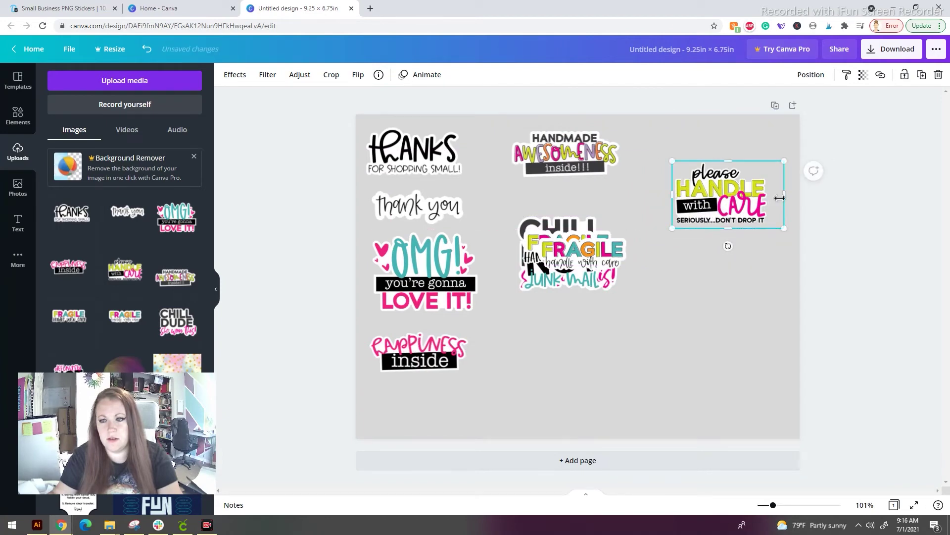
drag(784, 195, 770, 195)
drag(712, 196, 718, 162)
- Put HANDMADE AWESOMENESS below Happiness inside; separate and trim the script FRAGILE sticker
drag(618, 176, 475, 424)
drag(445, 351, 444, 347)
drag(571, 233, 584, 129)
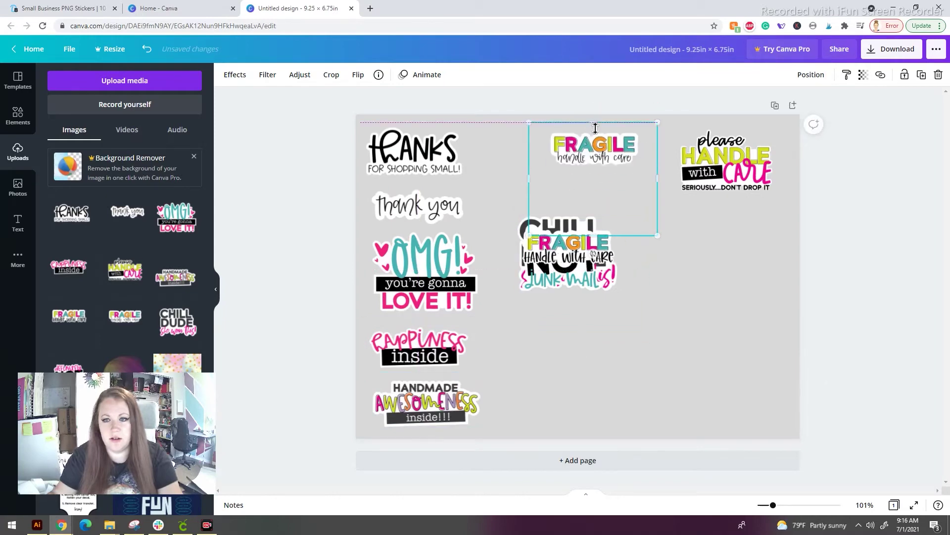
drag(599, 239, 601, 173)
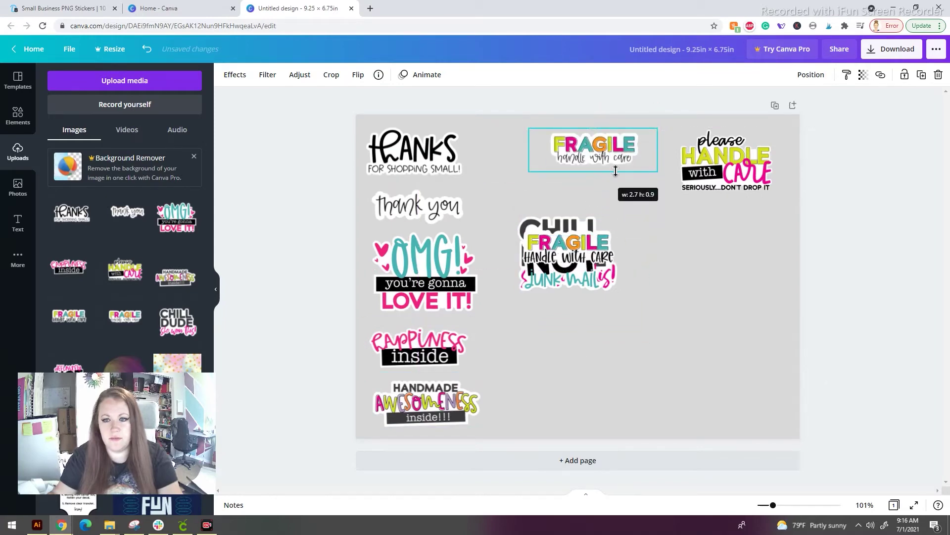
drag(656, 156, 642, 157)
drag(528, 156, 548, 154)
- Separate and trim the uppercase FRAGILE sticker, placing it under HANDLE with CARE
drag(581, 221, 668, 237)
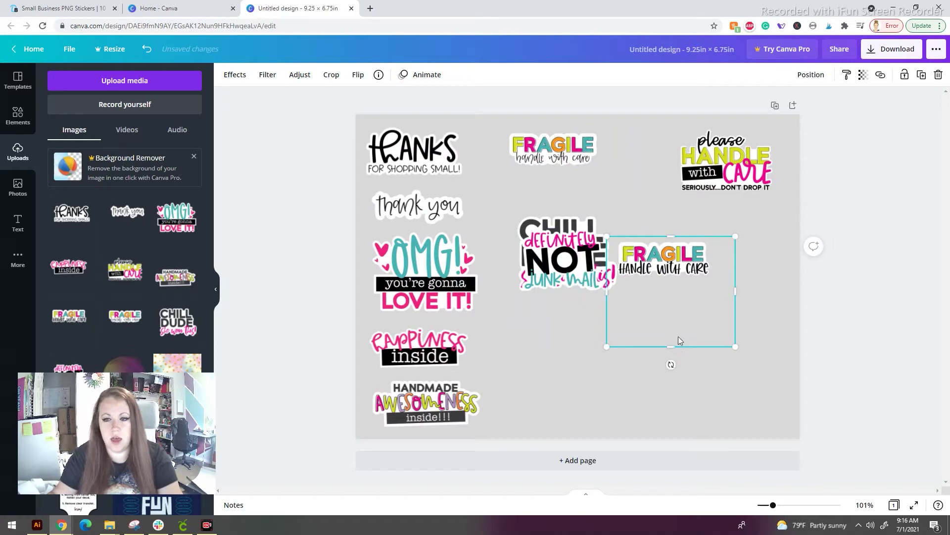
drag(679, 346, 681, 281)
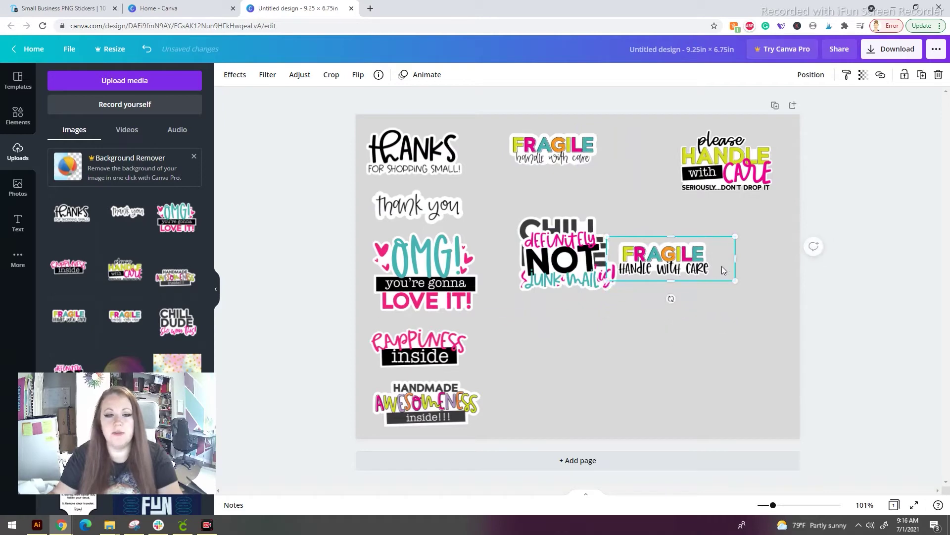
drag(734, 262, 734, 229)
- Separate and trim definitely NOT junk mail, moving it under the top FRAGILE
drag(626, 265, 646, 347)
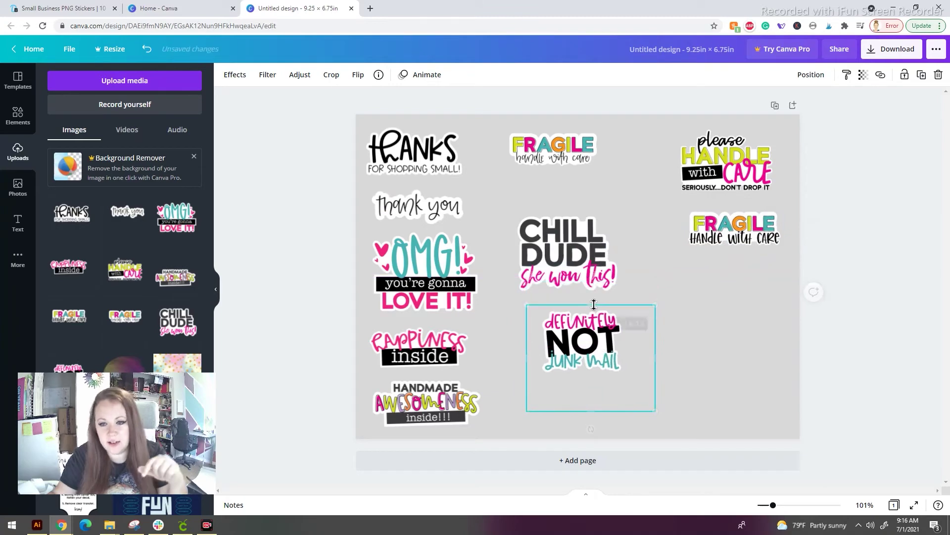
drag(592, 410, 592, 377)
drag(663, 344, 627, 344)
drag(526, 341, 562, 197)
drag(564, 252, 555, 344)
- Trim the CHILL DUDE sticker's frame and move it under definitely NOT
drag(557, 308, 557, 312)
drag(556, 414, 555, 387)
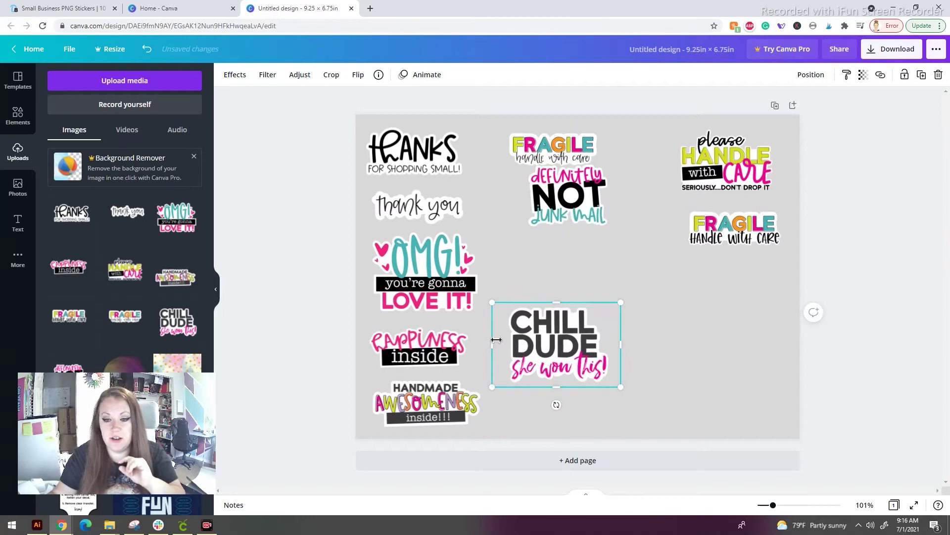
drag(493, 344, 514, 346)
drag(621, 345, 553, 275)
drag(569, 198, 550, 201)
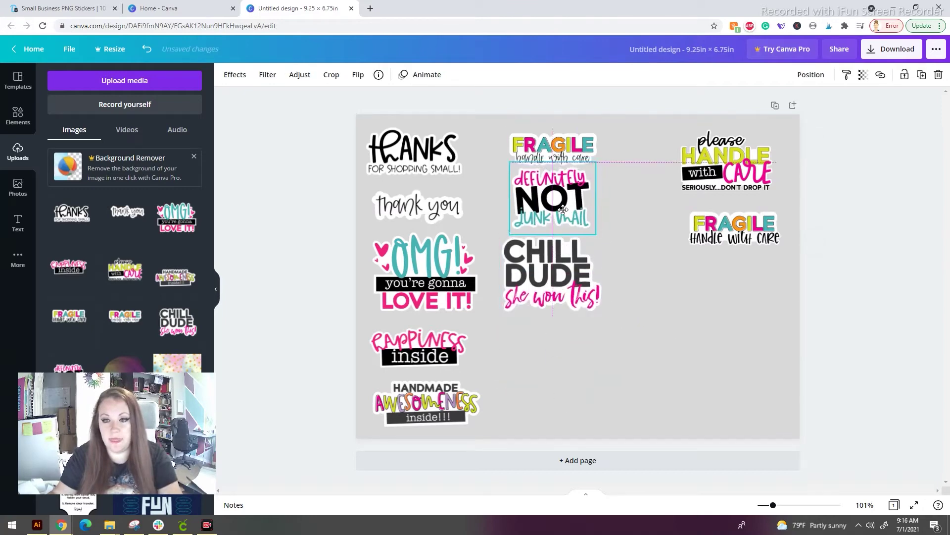
- Reposition the right-column stickers, moving please HANDLE with CARE below CHILL DUDE
drag(576, 279, 576, 294)
drag(549, 198, 549, 208)
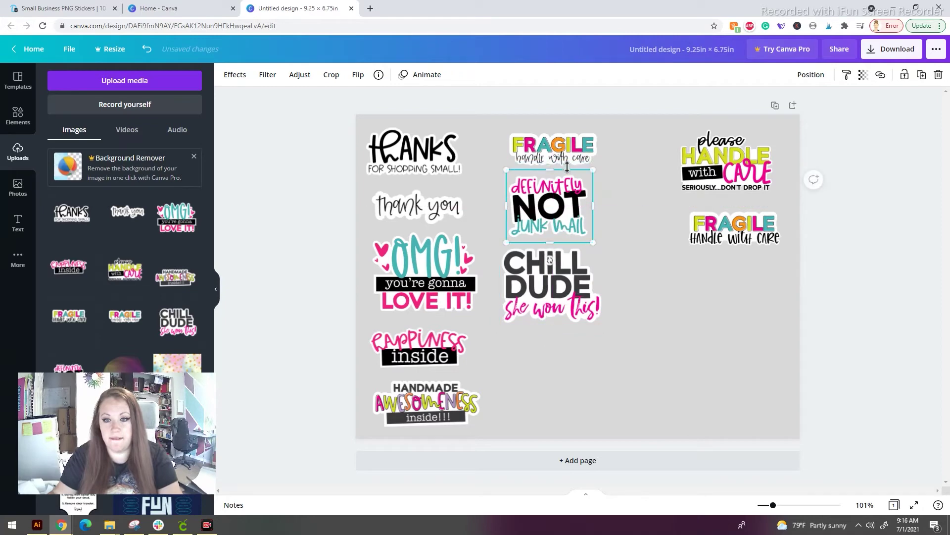
mouse_move(569, 154)
mouse_down()
mouse_move(553, 153)
mouse_move(562, 153)
mouse_up()
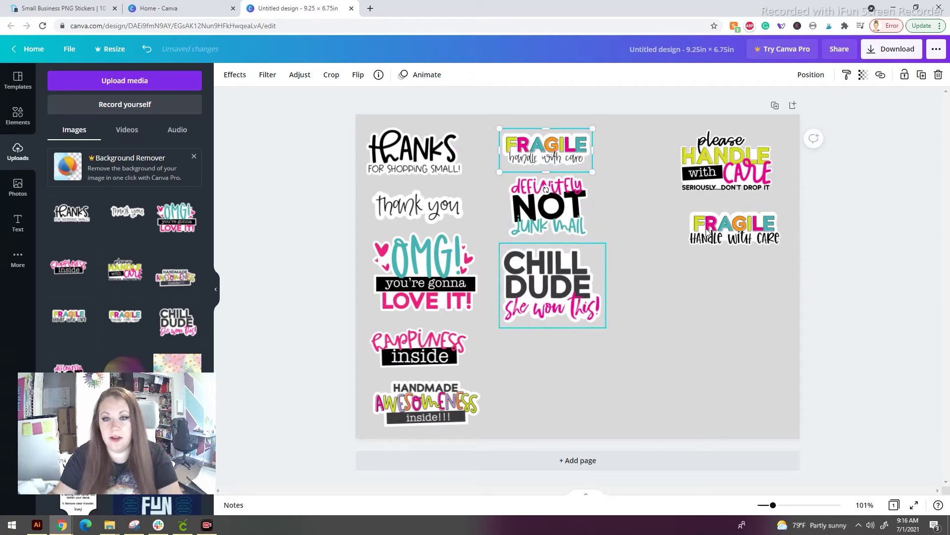
drag(725, 164, 564, 377)
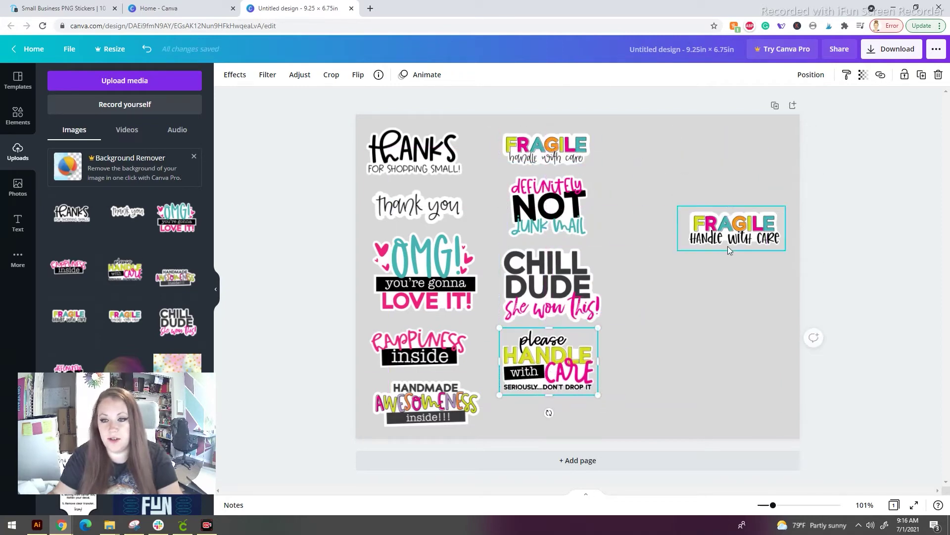
drag(727, 246, 660, 355)
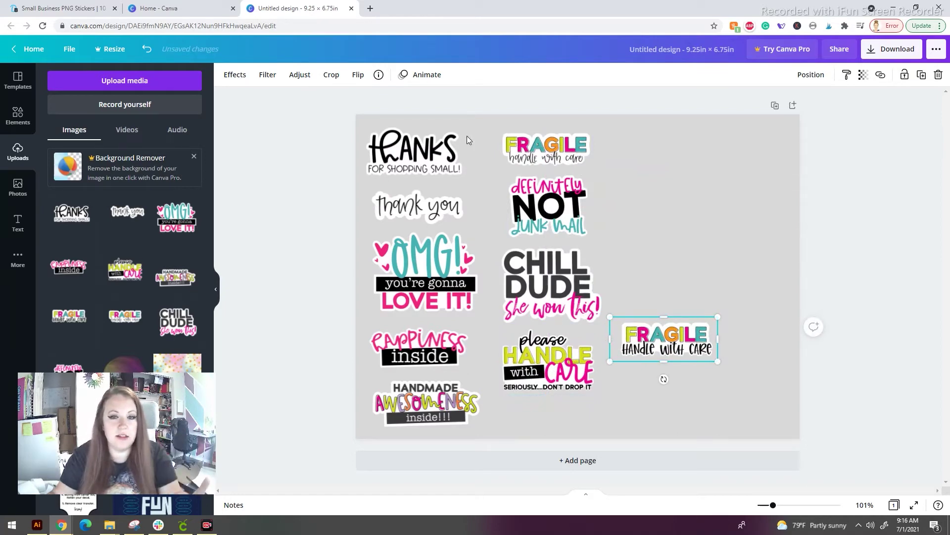
- Undo an accidental resize of the THANKS sticker, restoring its original size
click(394, 158)
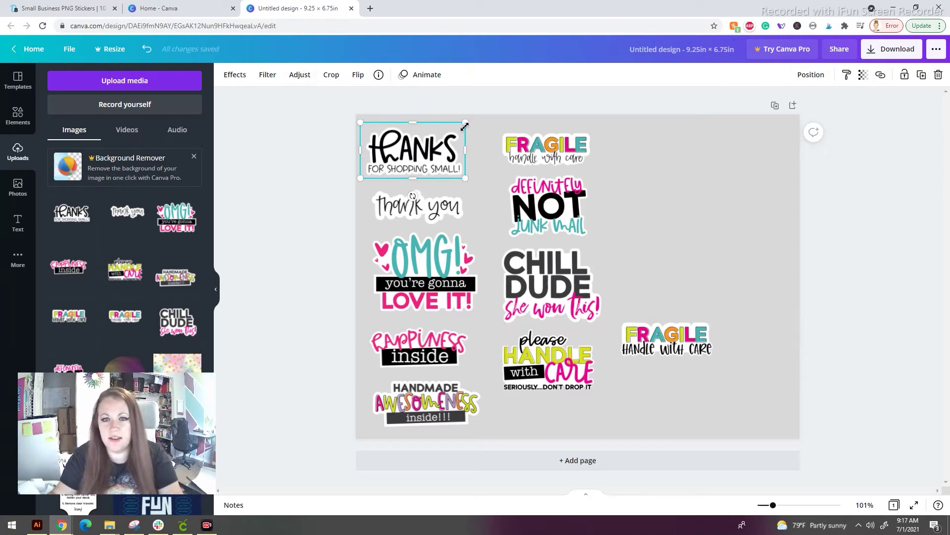
mouse_move(464, 127)
mouse_down()
mouse_move(472, 119)
mouse_move(466, 128)
mouse_up()
key(ctrl+z)
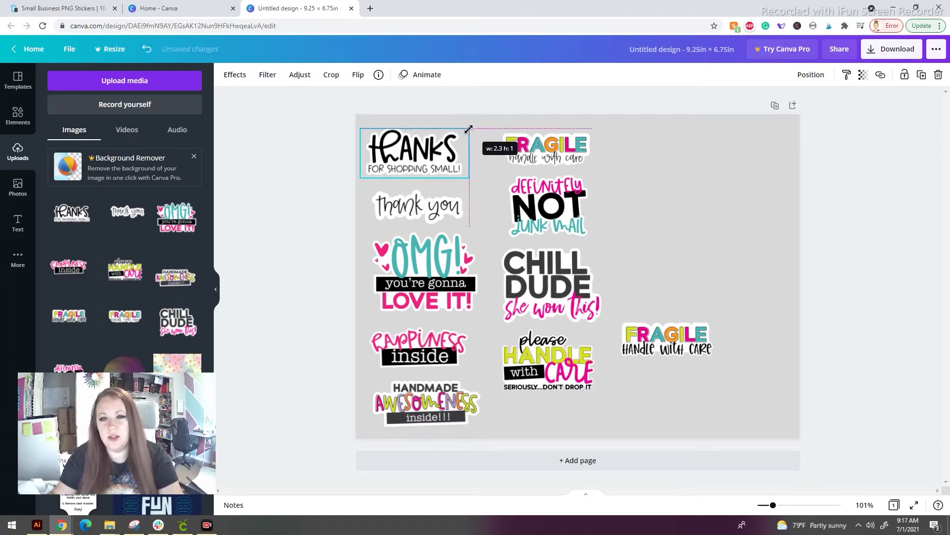
drag(469, 129, 468, 130)
click(465, 189)
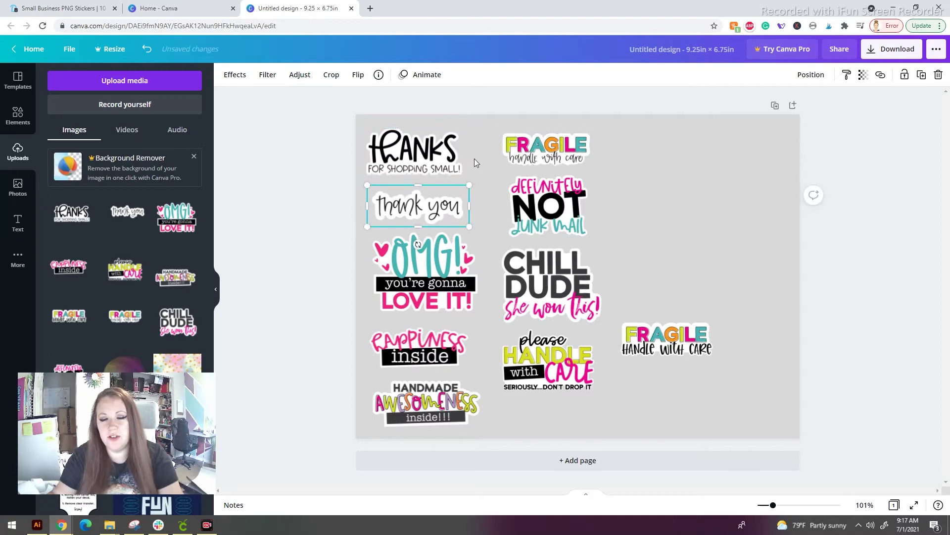
click(655, 147)
- Nudge thank you, OMG, Happiness inside and HANDMADE AWESOMENESS up and left
drag(446, 206, 440, 199)
drag(431, 270, 422, 261)
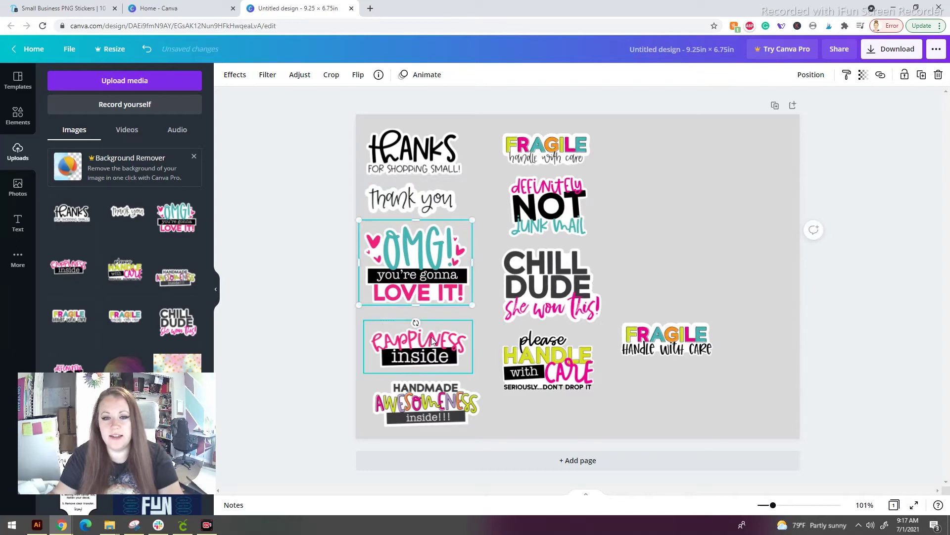
drag(431, 340, 429, 325)
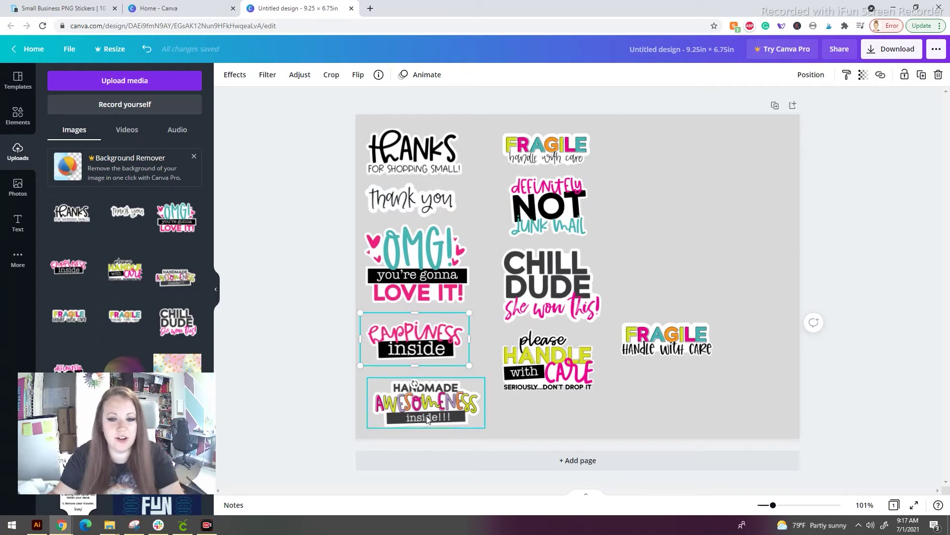
drag(429, 419, 422, 411)
- Shift the second column left and place the other FRAGILE sticker at its bottom
click(526, 154)
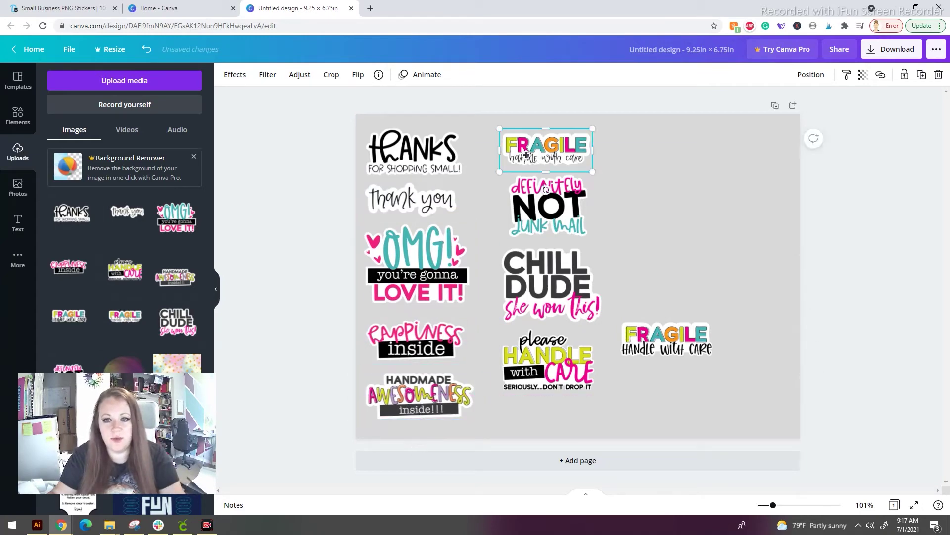
drag(526, 154, 505, 150)
drag(549, 204, 527, 204)
drag(544, 277, 523, 278)
drag(544, 360, 521, 361)
drag(692, 337, 548, 414)
click(627, 402)
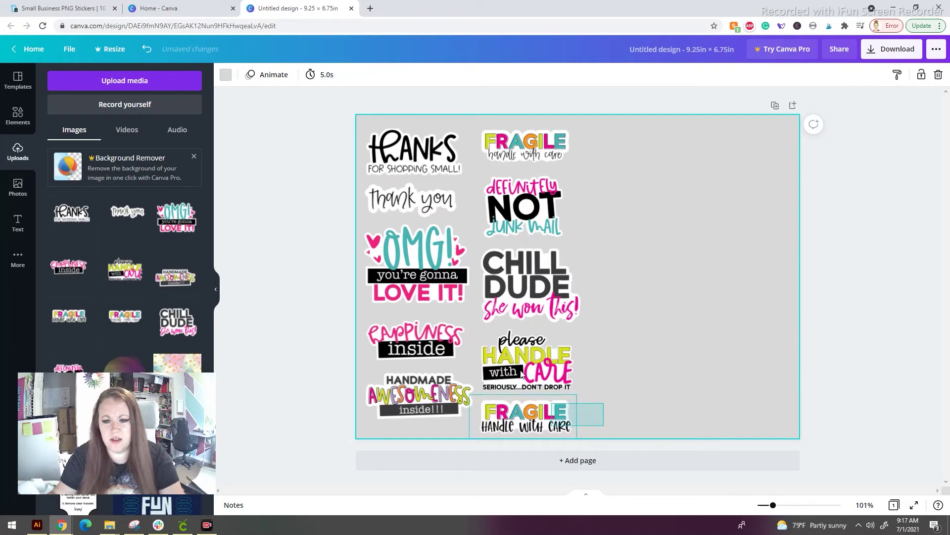
- Duplicate all ten stickers with Ctrl+A and Ctrl+D and move the copies right
key(ctrl+a)
key(ctrl+d)
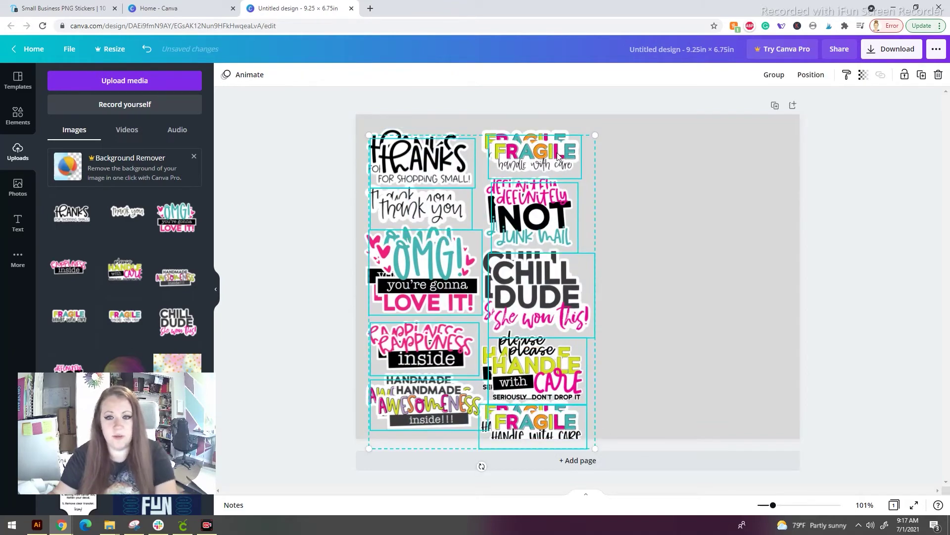
drag(443, 156, 646, 164)
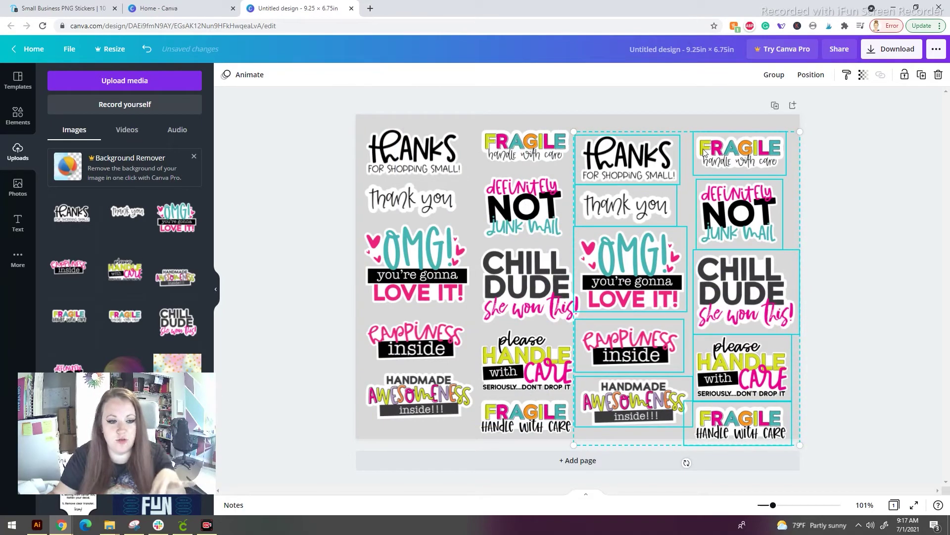
click(865, 396)
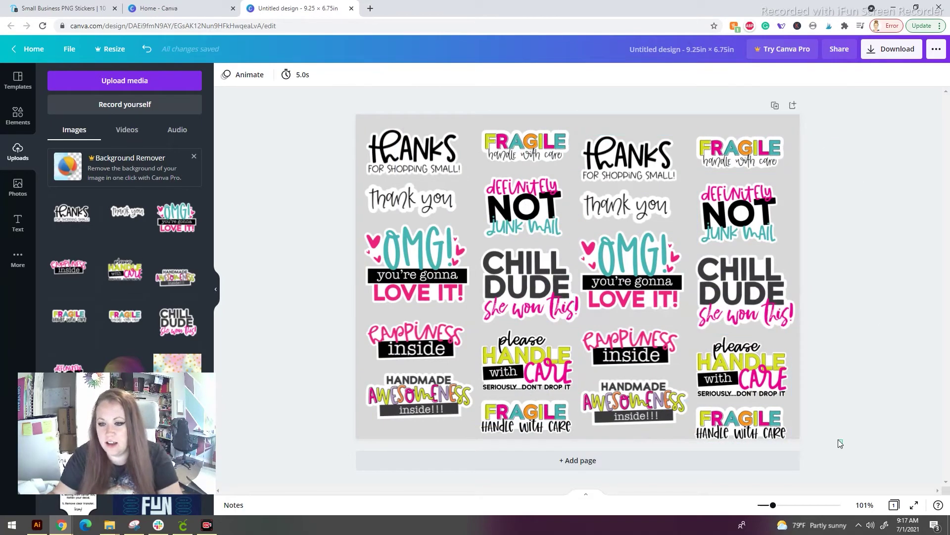
- Align the FRAGILE, THANKS, thank you, definitely NOT and CHILL DUDE stickers
drag(525, 147, 516, 147)
drag(628, 152, 625, 142)
drag(627, 204, 627, 196)
drag(523, 208, 518, 208)
drag(524, 281, 517, 281)
- Align OMG, happiness inside, HANDLE with CARE, FRAGILE and HANDMADE AWESOMENESS stickers
drag(415, 267, 413, 267)
drag(415, 342, 412, 342)
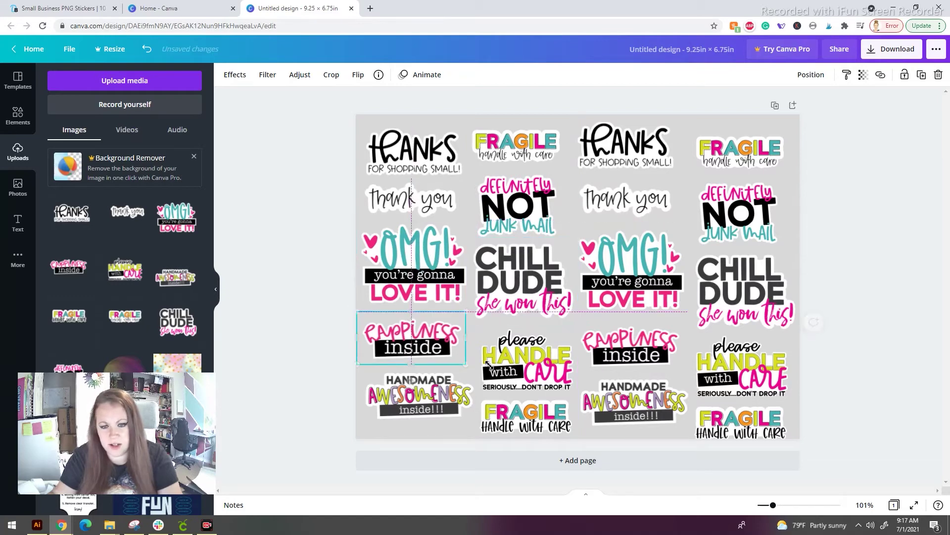
drag(489, 365, 485, 356)
drag(545, 409, 544, 405)
drag(441, 400, 437, 402)
- Nudge the right-column FRAGILE, definitely NOT, CHILL DUDE and HANDLE with CARE stickers into line
drag(744, 149, 738, 142)
drag(737, 213, 733, 202)
drag(726, 283, 724, 273)
drag(741, 367, 739, 354)
click(736, 420)
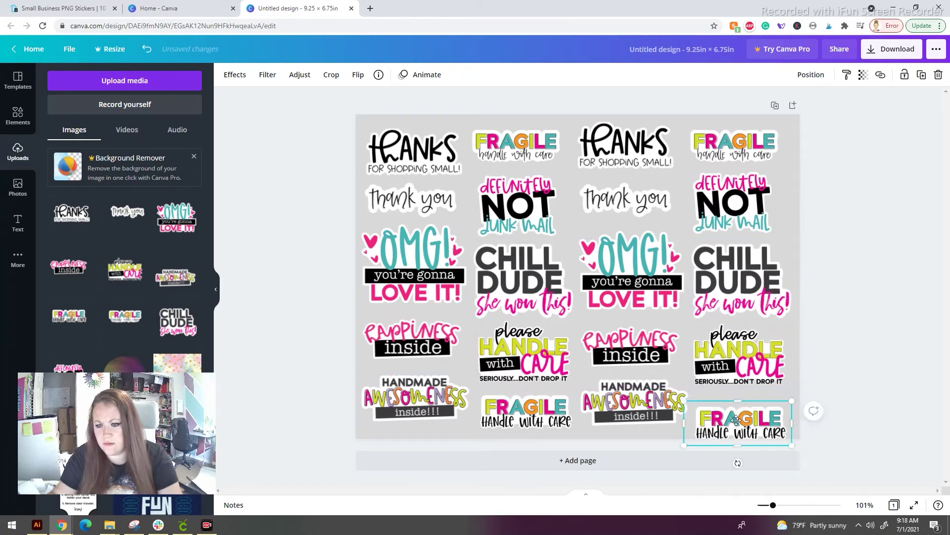
drag(736, 419, 739, 413)
click(918, 248)
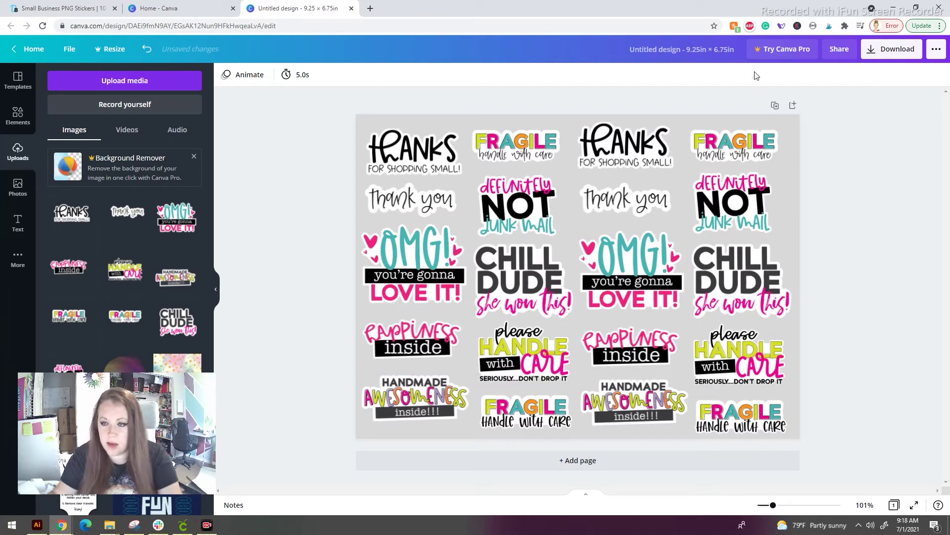
- Switch the page background from light grey to the darker grey default colour
click(798, 161)
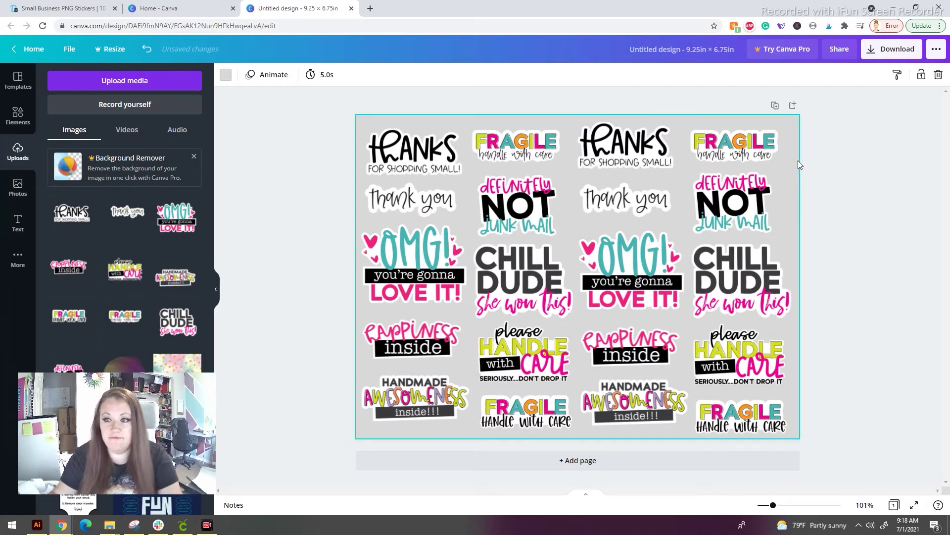
click(226, 75)
click(137, 249)
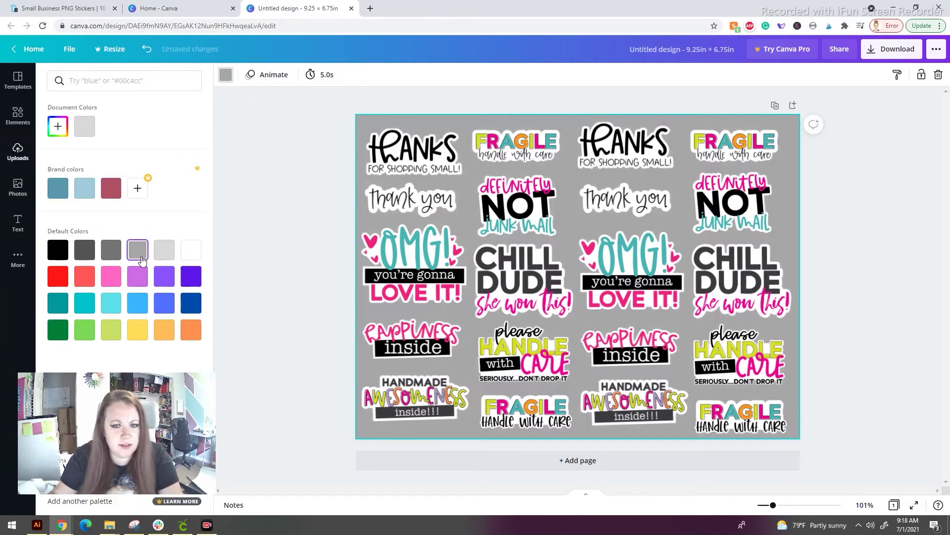
click(263, 200)
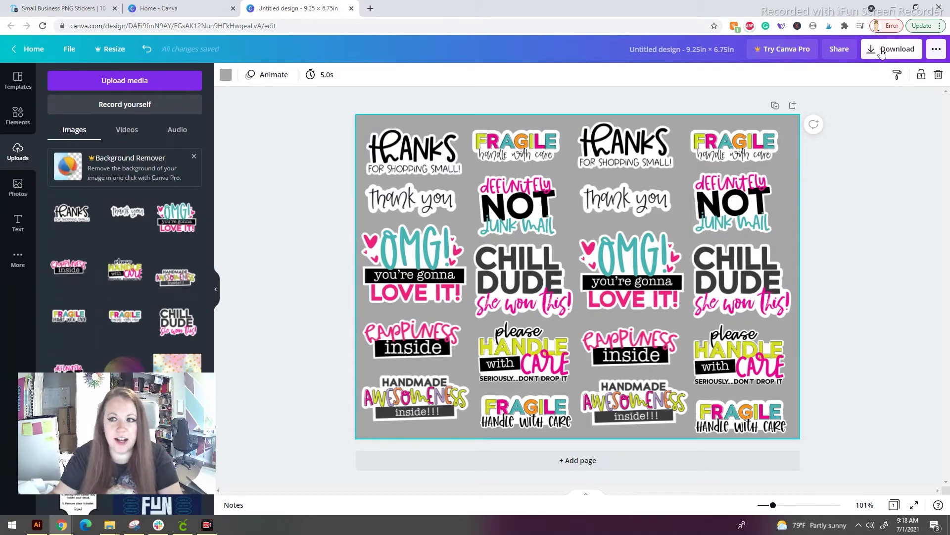
click(822, 108)
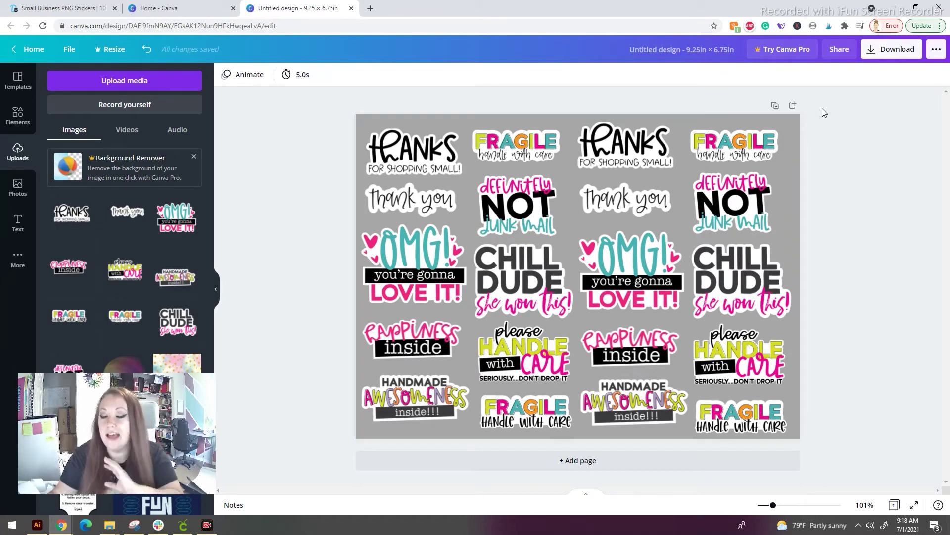
- Download the design as a PNG file, Untitled design (26).png, and dismiss the share popup
click(880, 54)
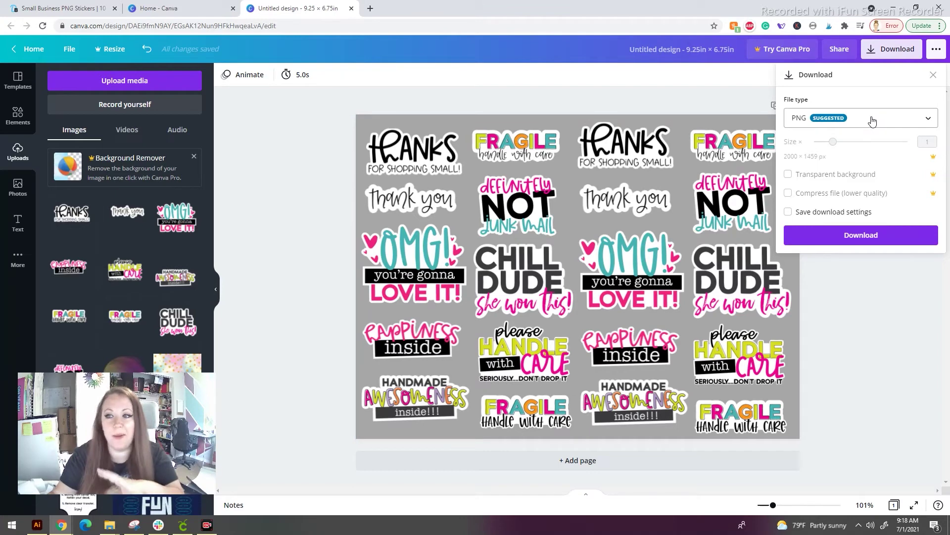
click(871, 240)
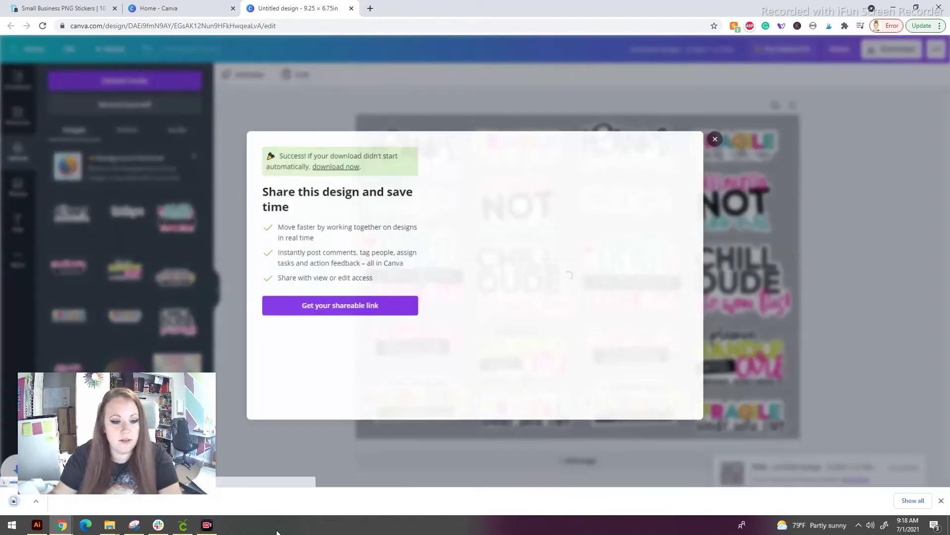
click(719, 122)
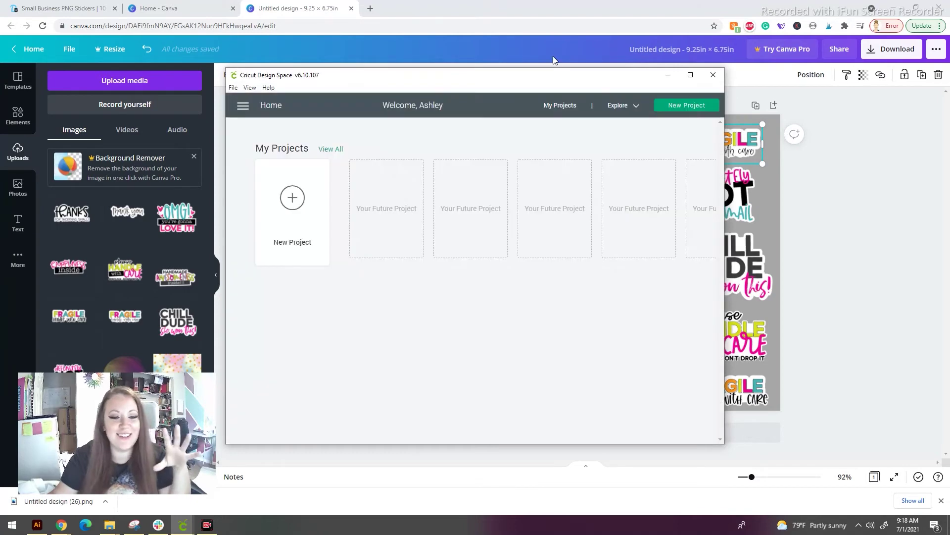
- Maximize Design Space, start a new project and begin uploading an image
double_click(569, 84)
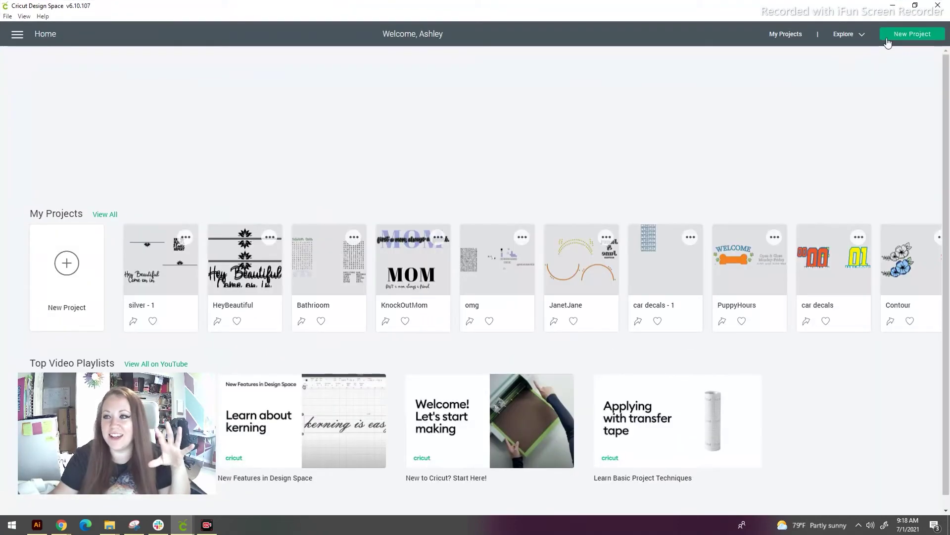
click(887, 39)
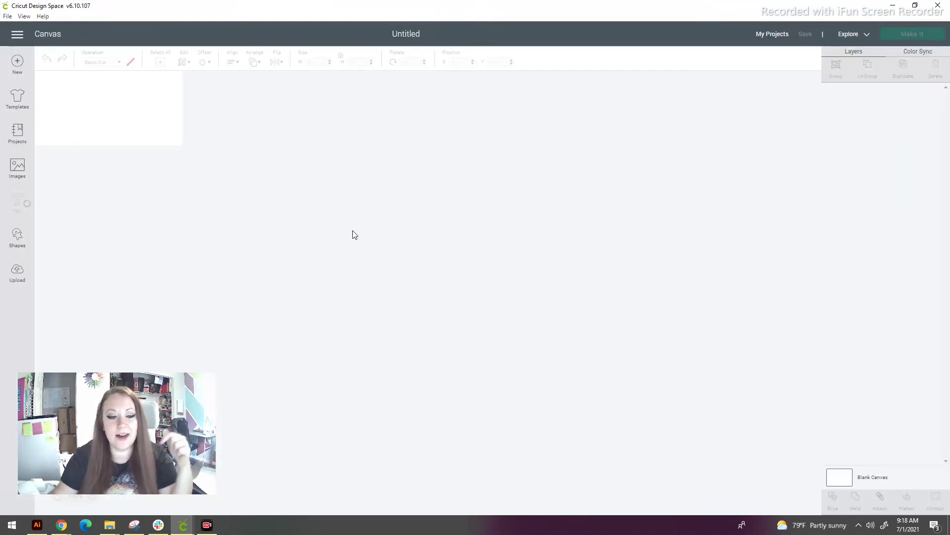
click(17, 271)
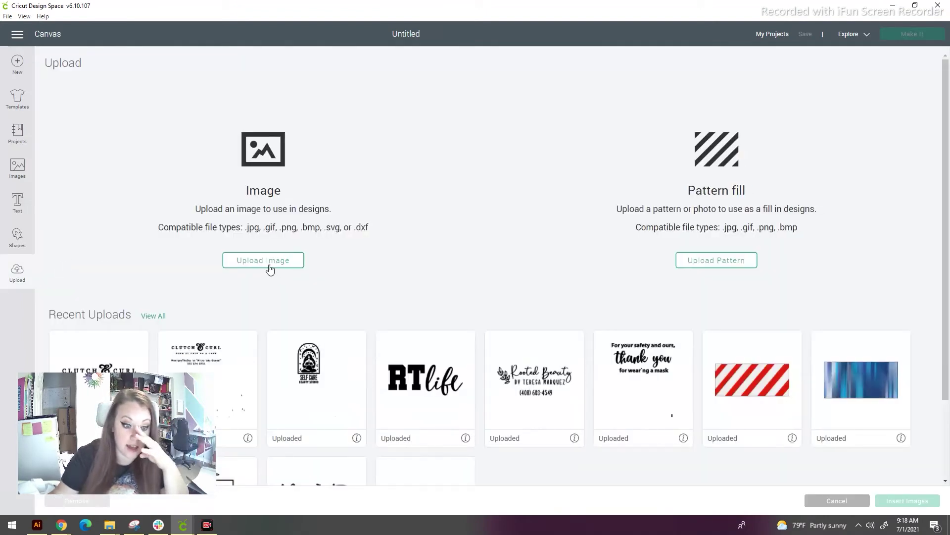
click(265, 267)
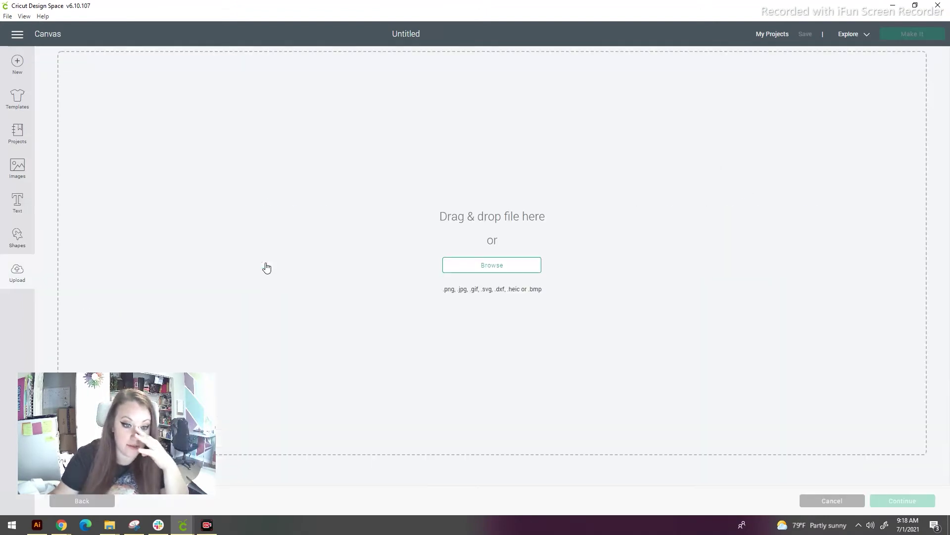
- Pick Untitled design (26) from the Downloads folder and set its image type to Complex
click(515, 266)
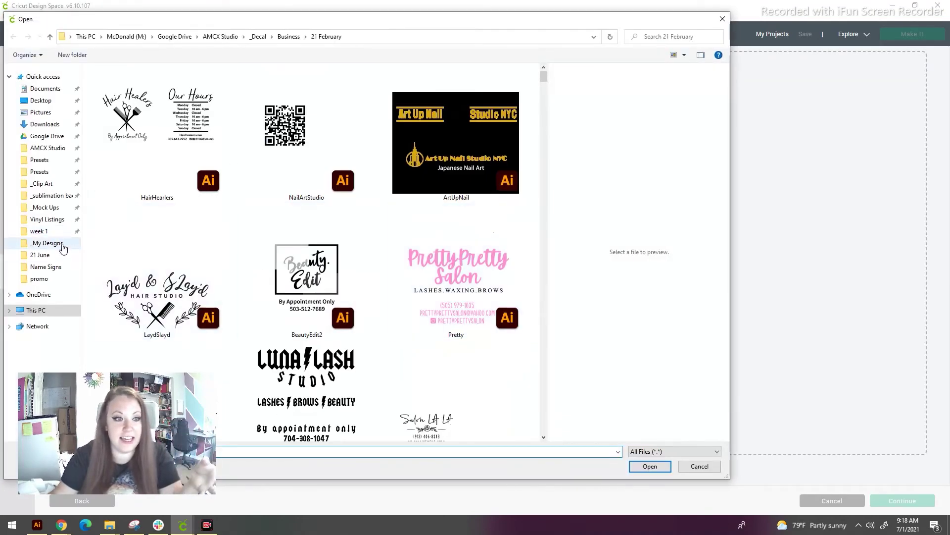
click(44, 124)
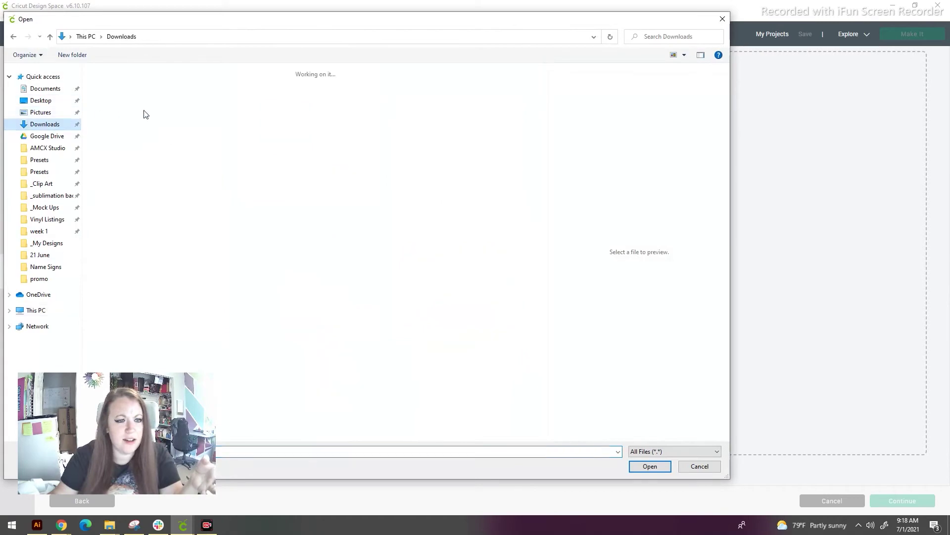
click(143, 110)
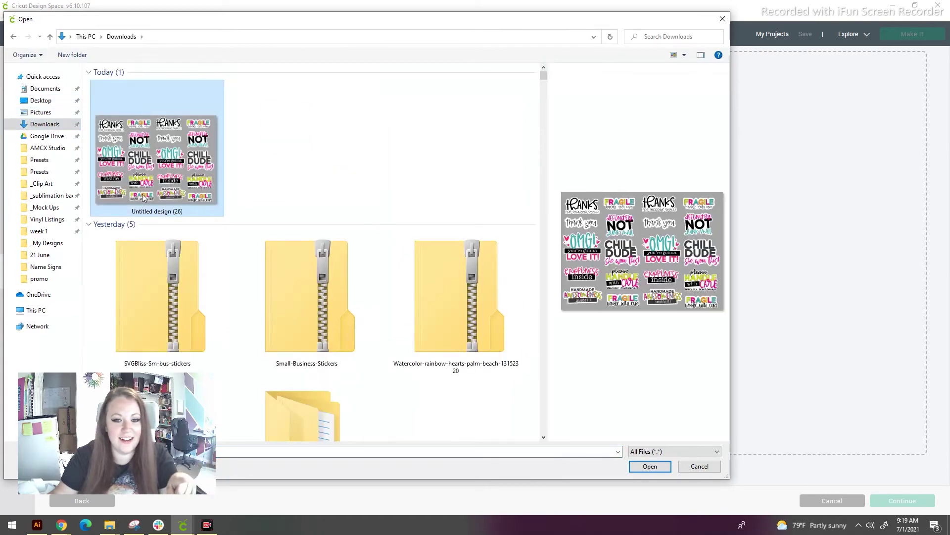
double_click(129, 179)
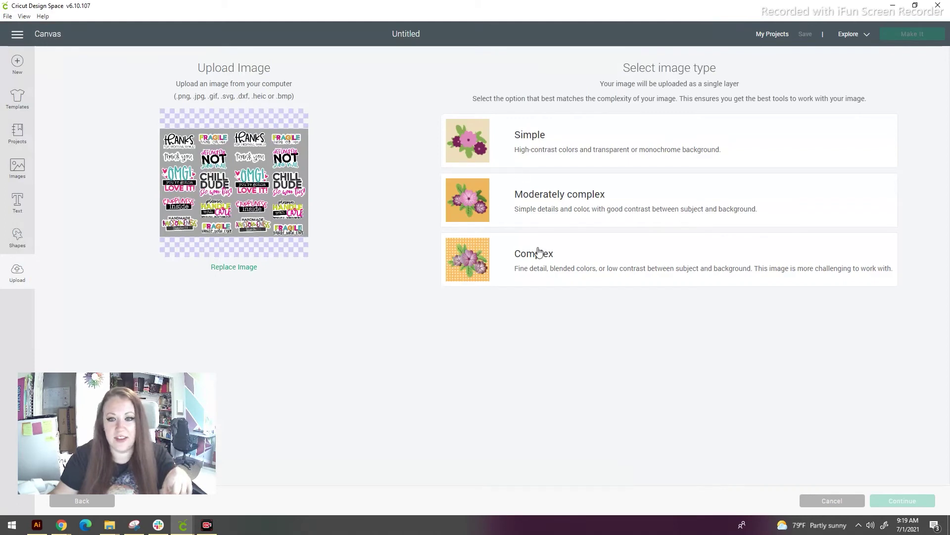
click(538, 252)
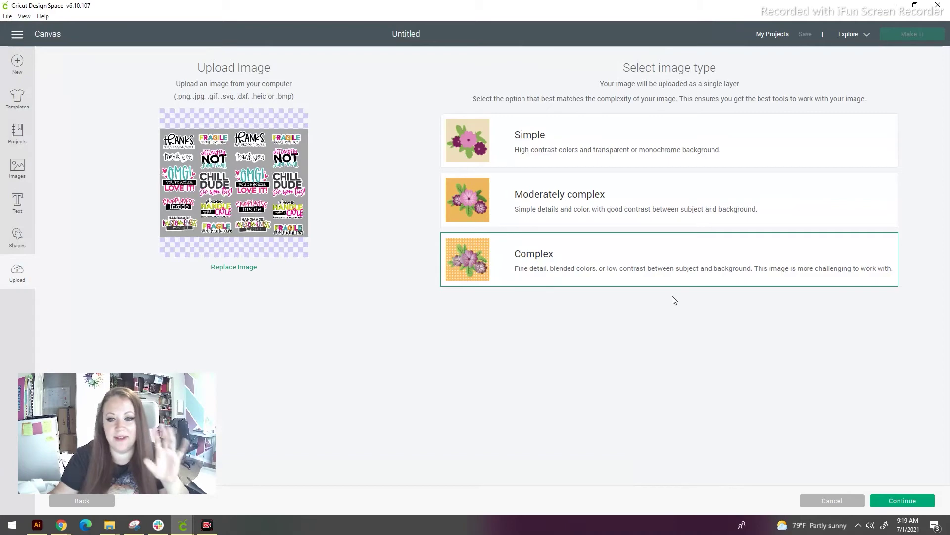
- Erase the grey background around the stickers with the select-and-erase wand
click(907, 501)
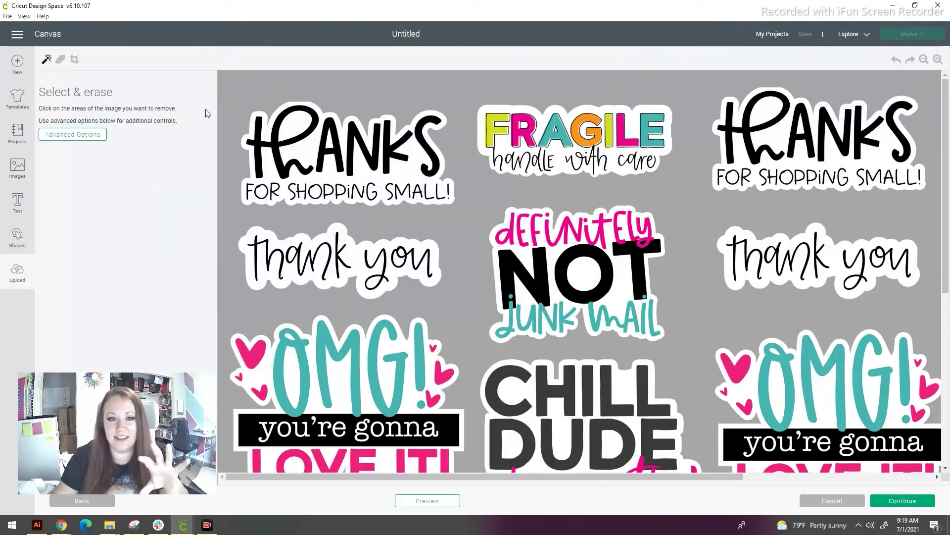
click(252, 82)
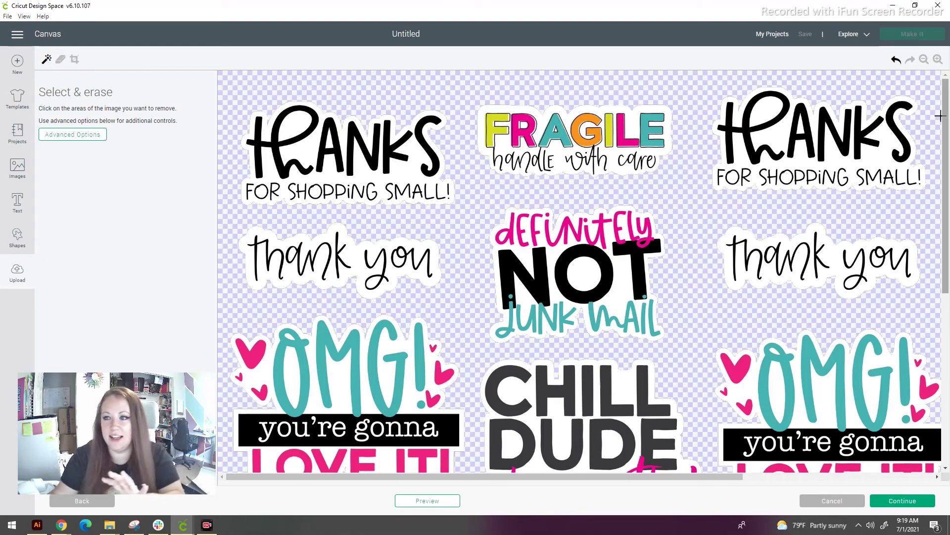
scroll(936, 119, down, 5)
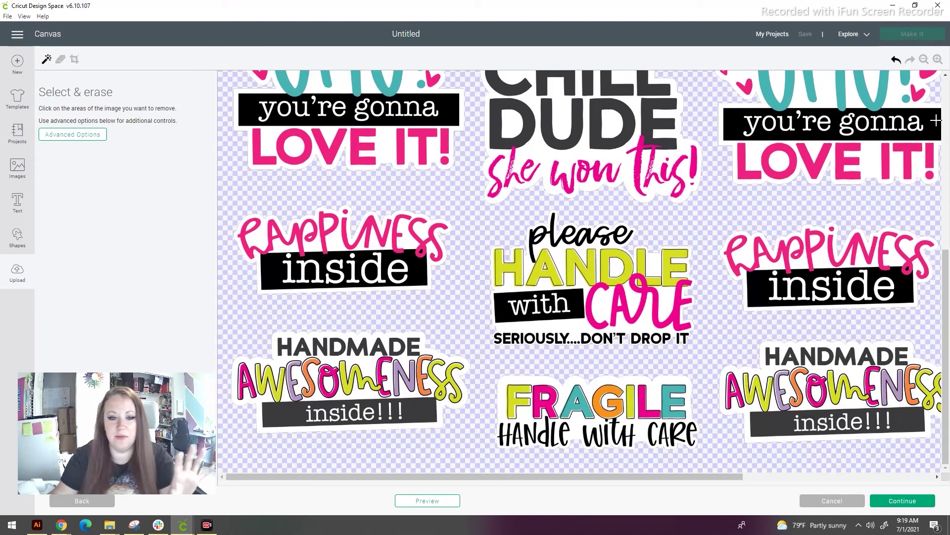
scroll(936, 118, up, 5)
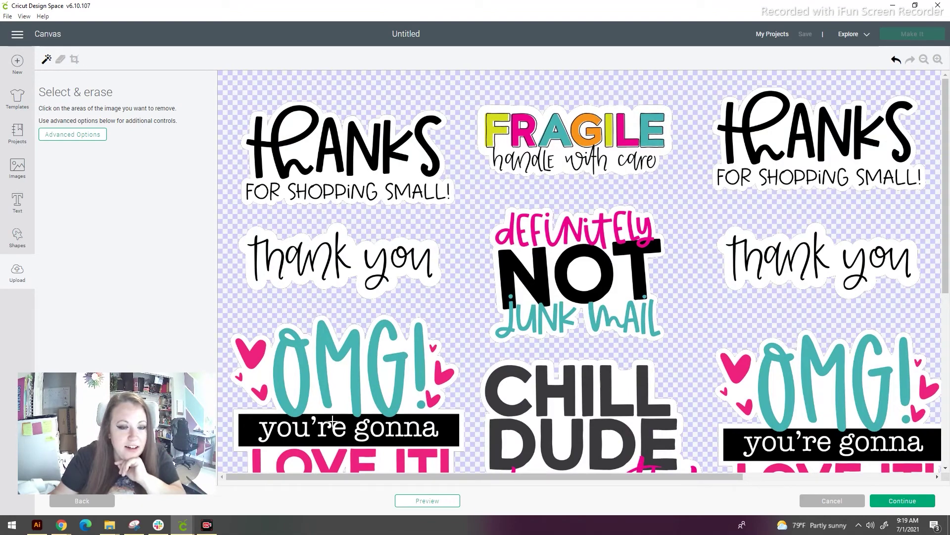
- Zoom in and out to check the erased edges, then continue and choose Print Then Cut
click(937, 59)
click(937, 60)
click(937, 60)
click(937, 59)
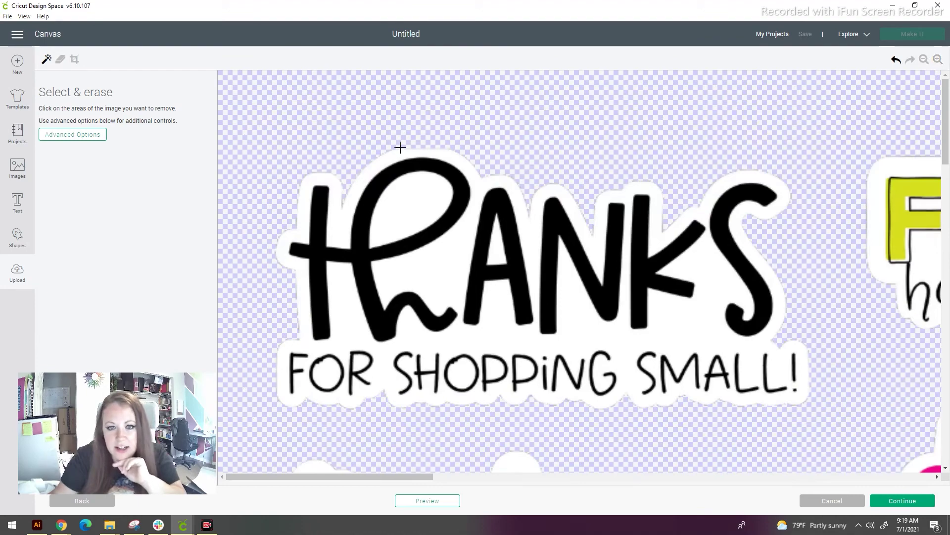
click(923, 59)
click(923, 59)
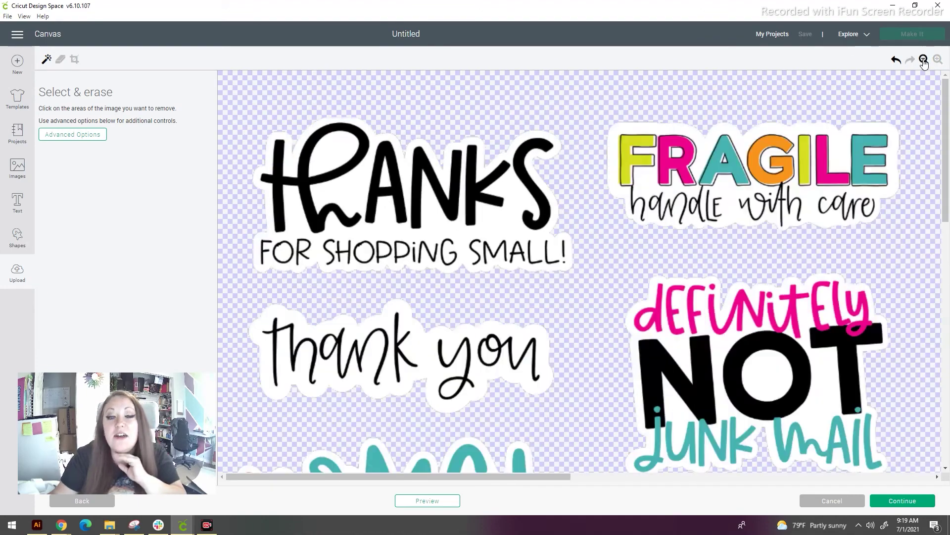
click(923, 60)
click(924, 59)
click(923, 59)
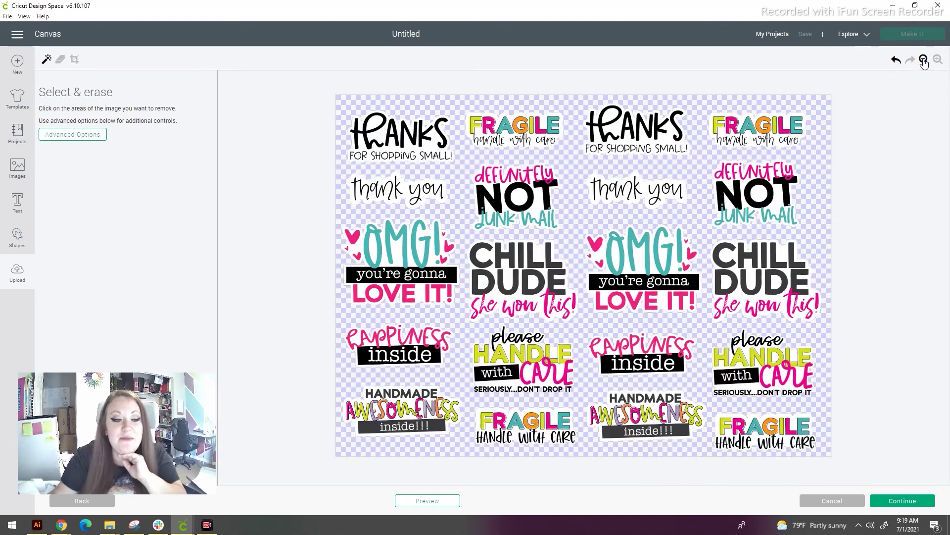
click(937, 59)
scroll(859, 236, down, 3)
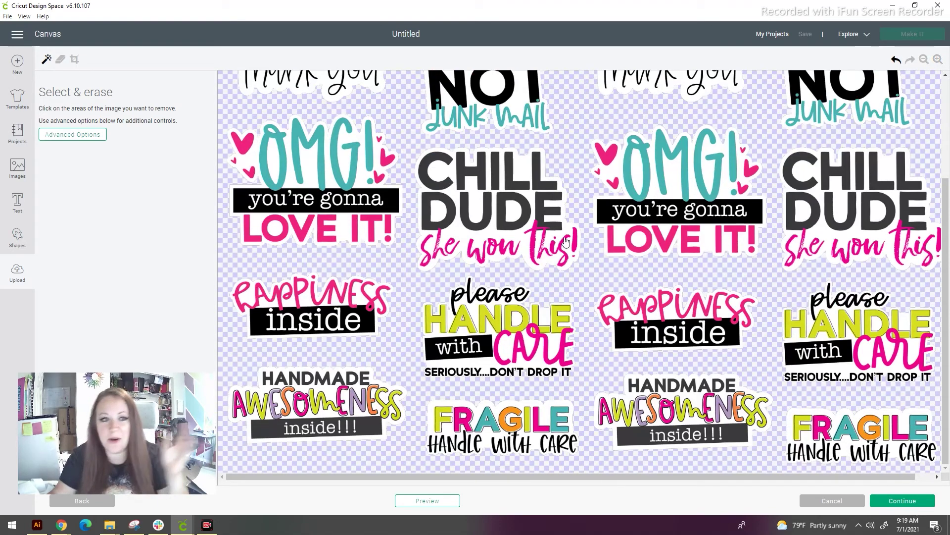
click(911, 502)
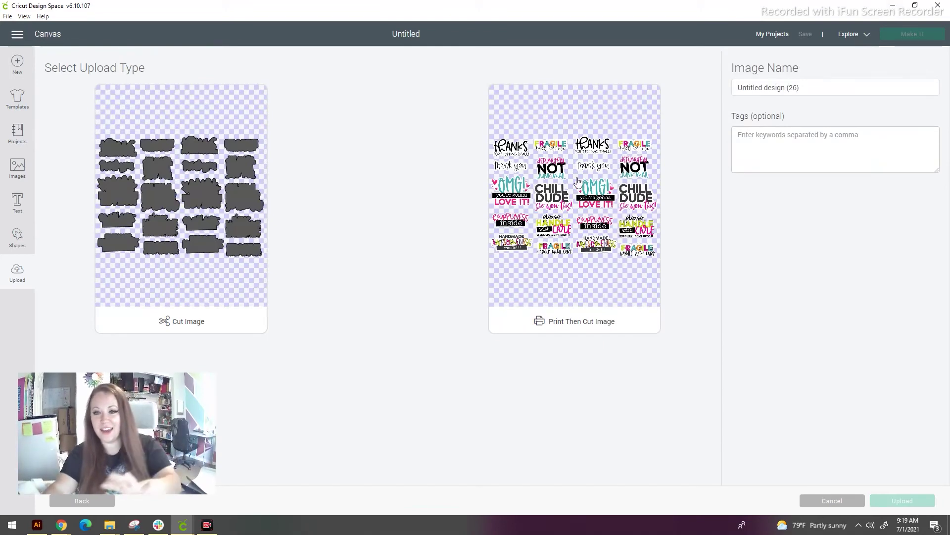
click(574, 198)
- Rename the uploaded image to 'Super Happy Colorful Sticker'
click(817, 93)
key(ctrl+a)
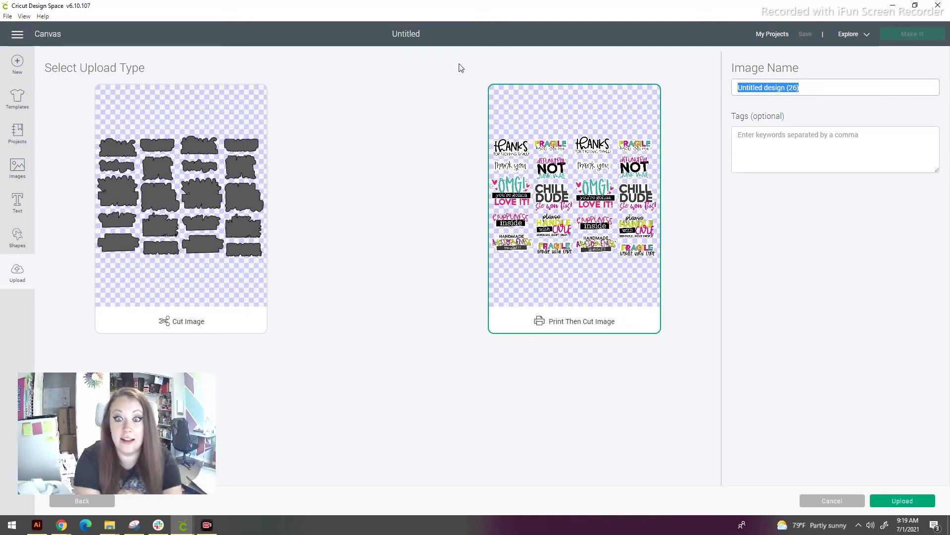
text(s)
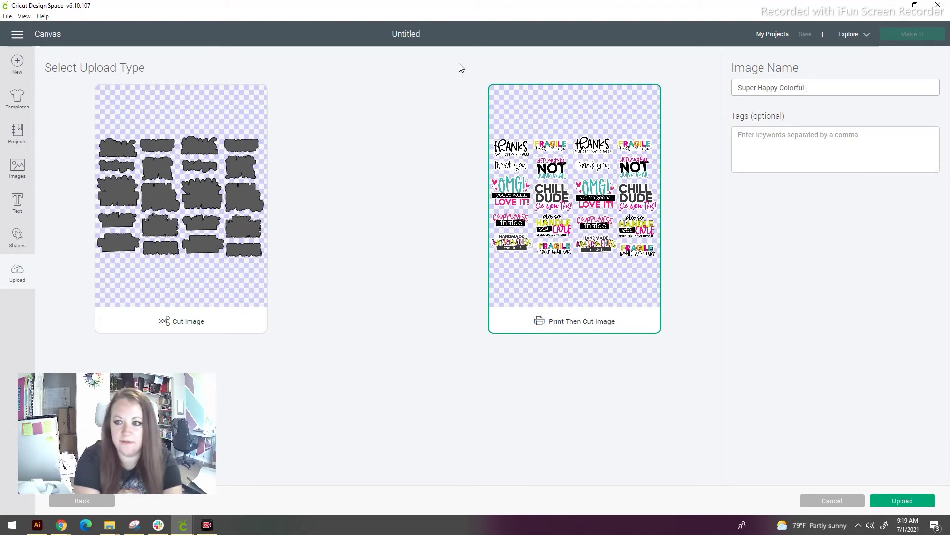
text(uper Happy Colorful Sticker)
- Add a packing-sticker tag ('pac…') and upload the image
click(799, 140)
text(pa)
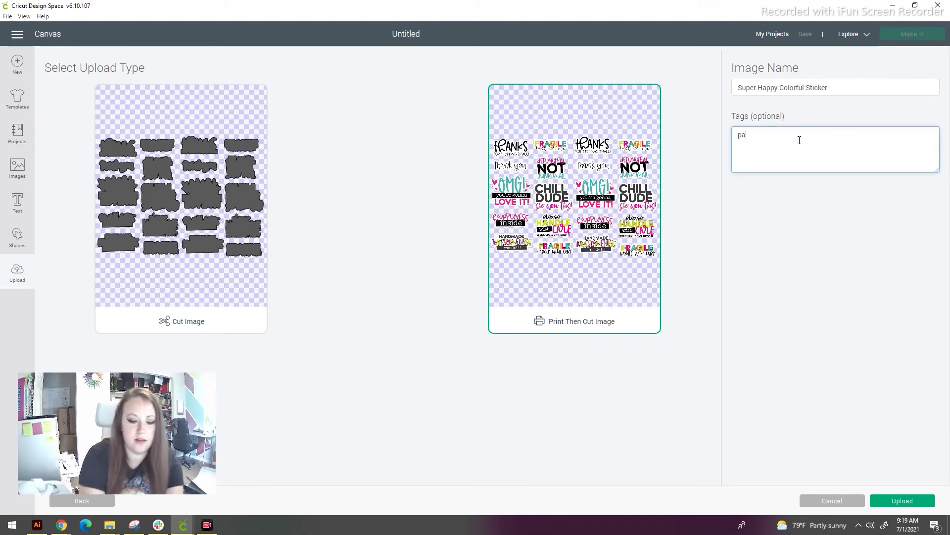
text(c)
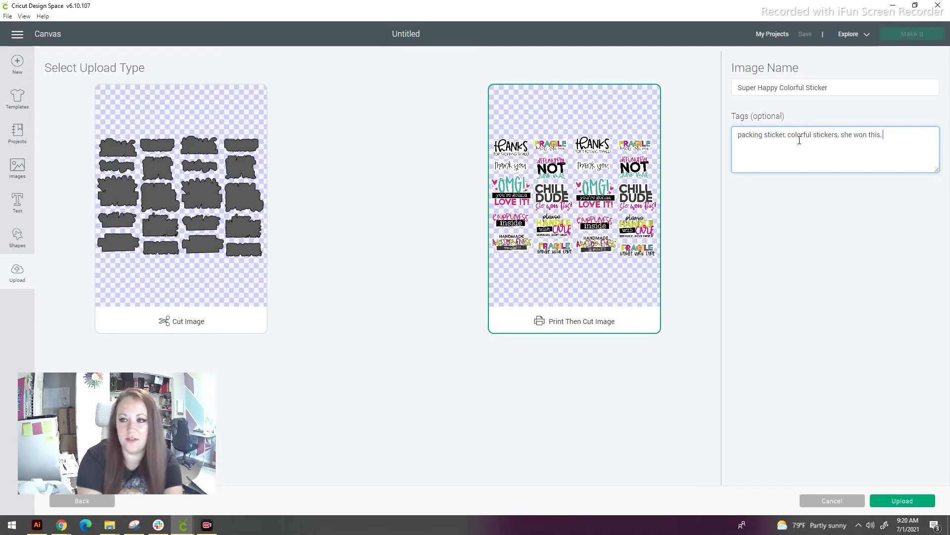
click(904, 501)
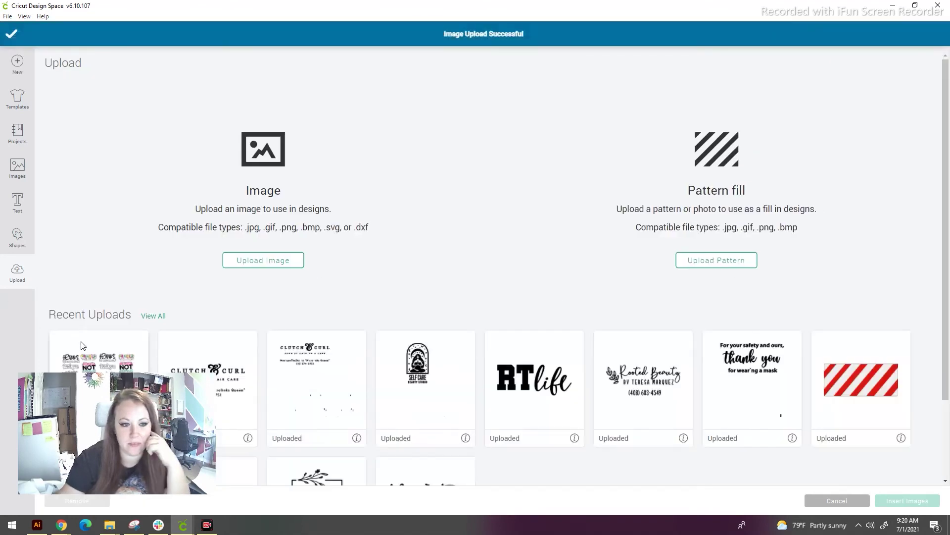
- Insert the uploaded sticker sheet onto the design canvas
click(82, 345)
click(910, 501)
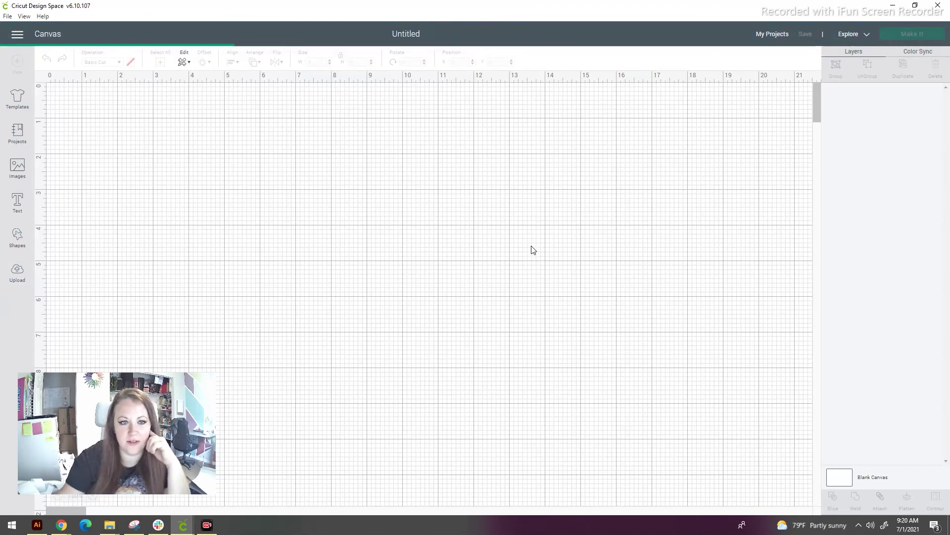
drag(487, 197, 610, 191)
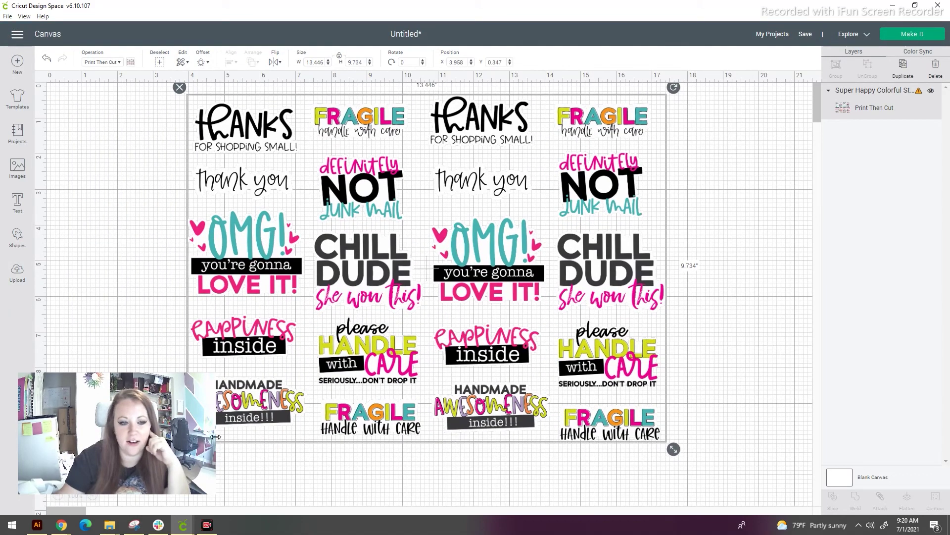
- Resize the sticker sheet to 9.25 in wide and move it to the canvas's top-left corner
click(319, 63)
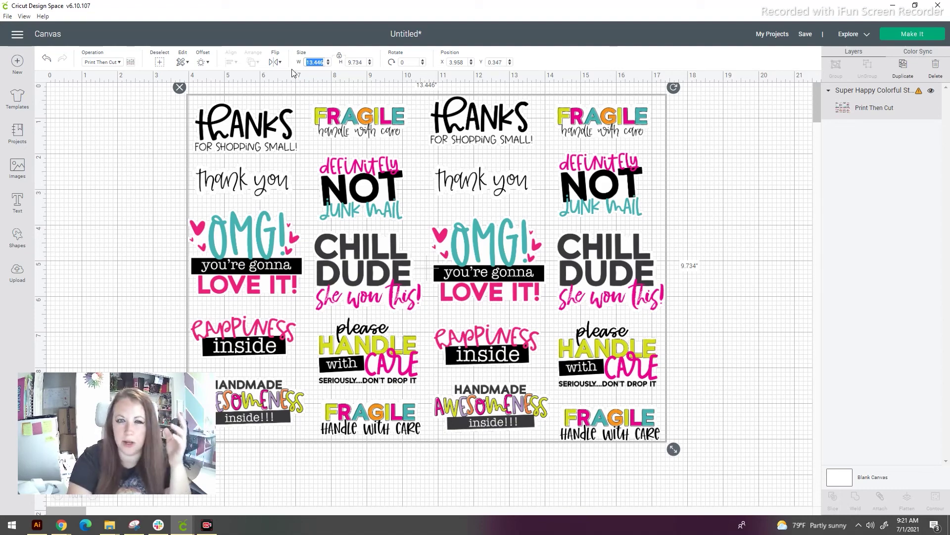
text(9.75)
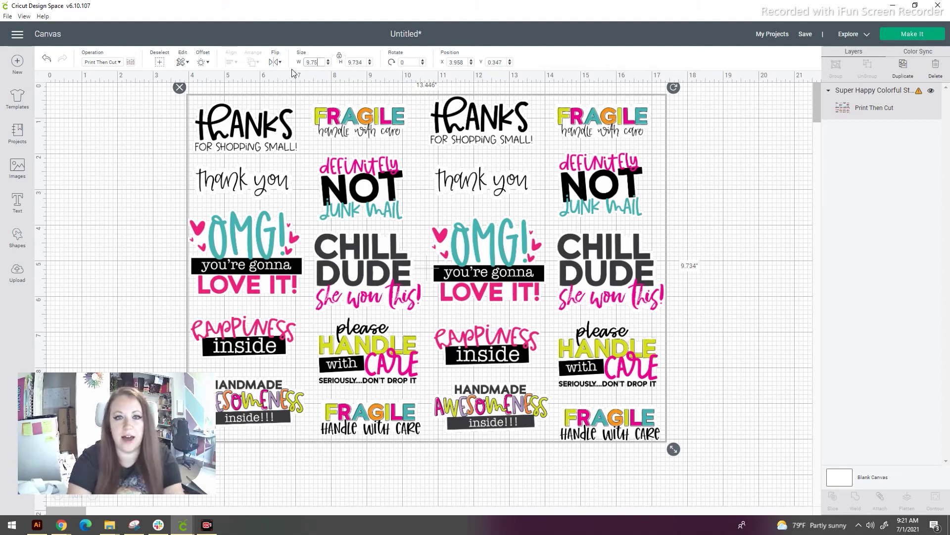
key(Tab)
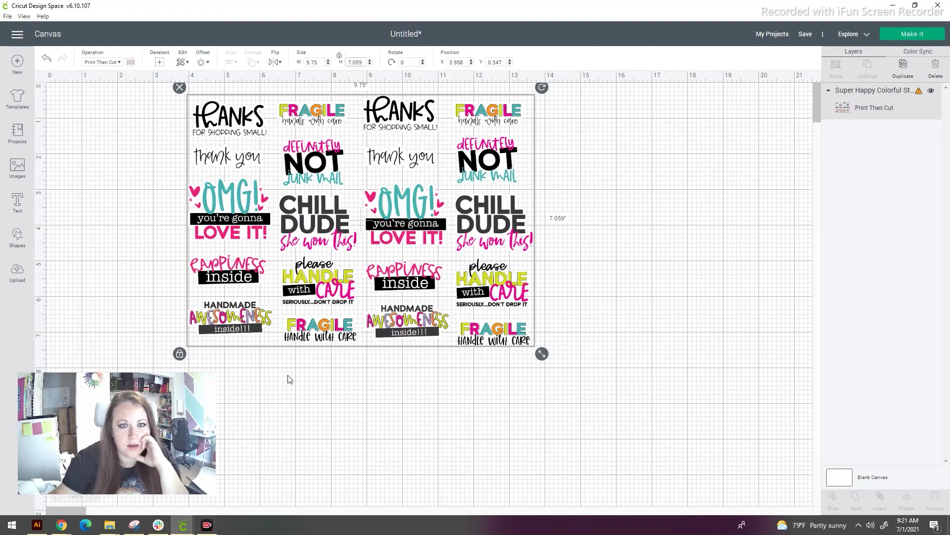
mouse_move(919, 94)
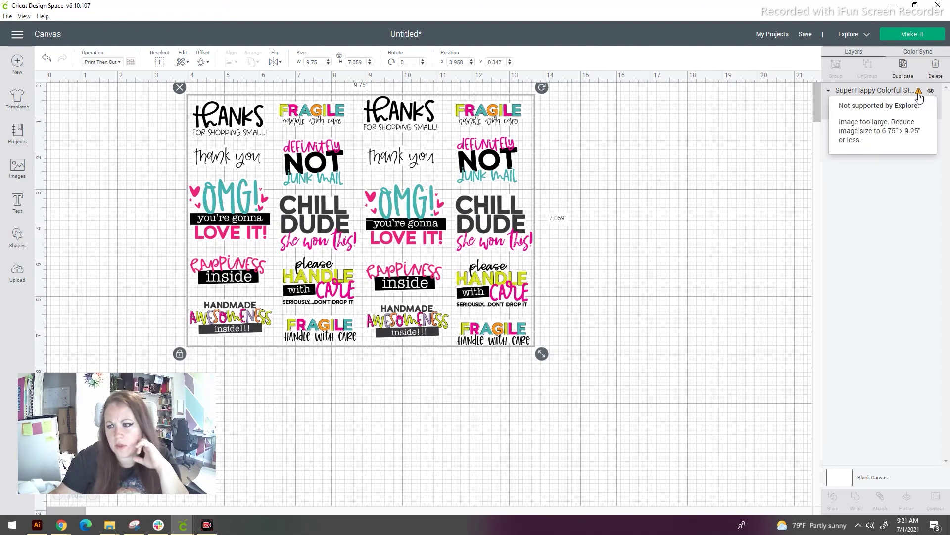
double_click(313, 62)
text(25)
key(Return)
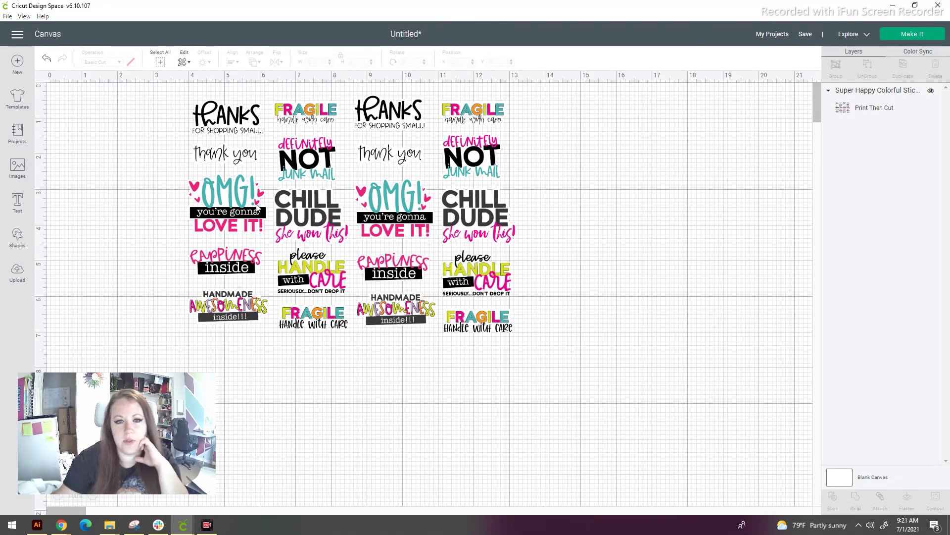
drag(299, 241, 160, 229)
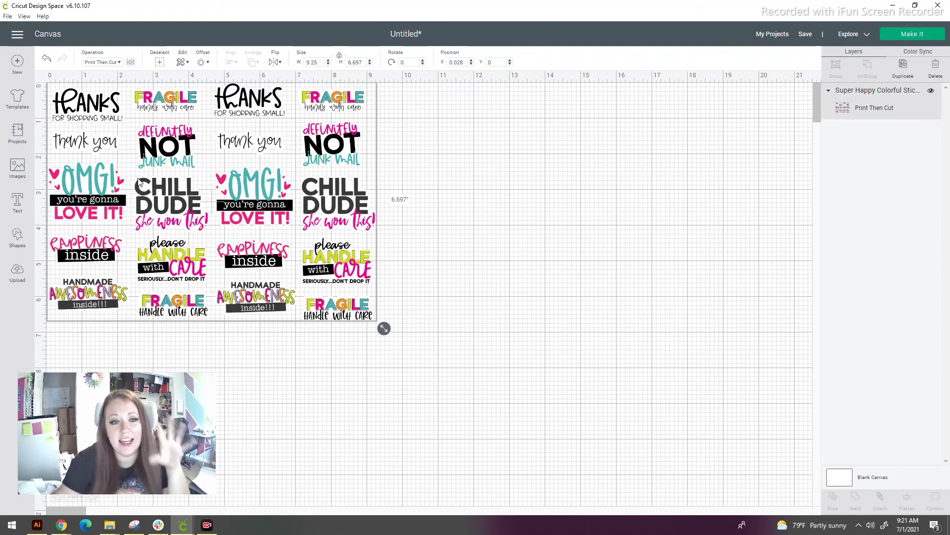